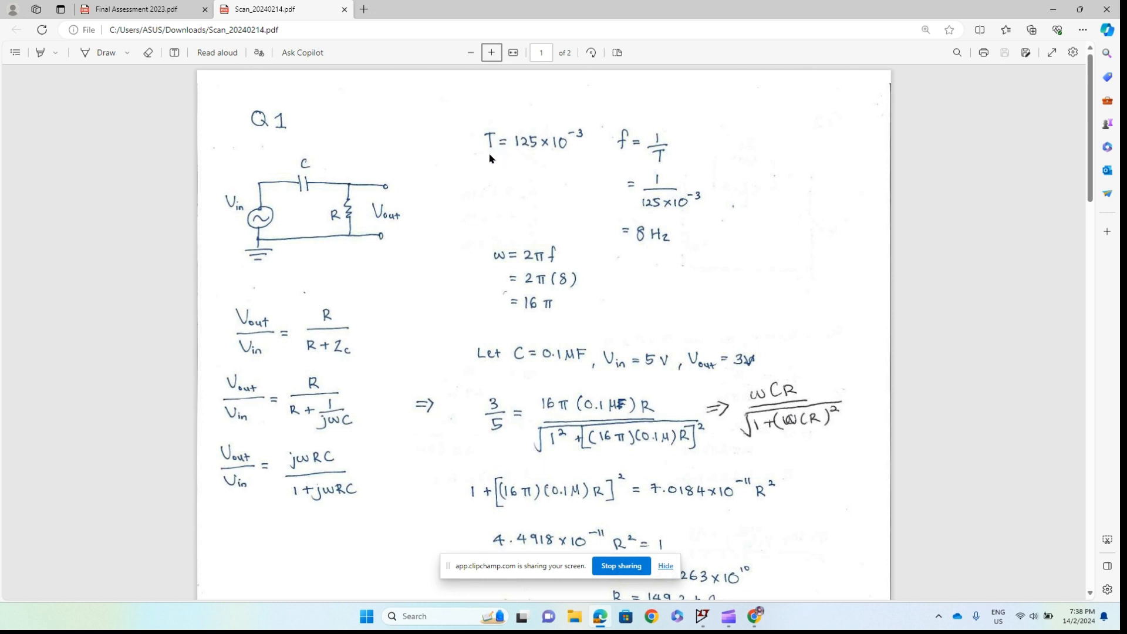
- Examine the assessment's input/output waveform figure and the handwritten Q1 solution for the RC circuit, resistance and phase angles
key(ctrl+Tab)
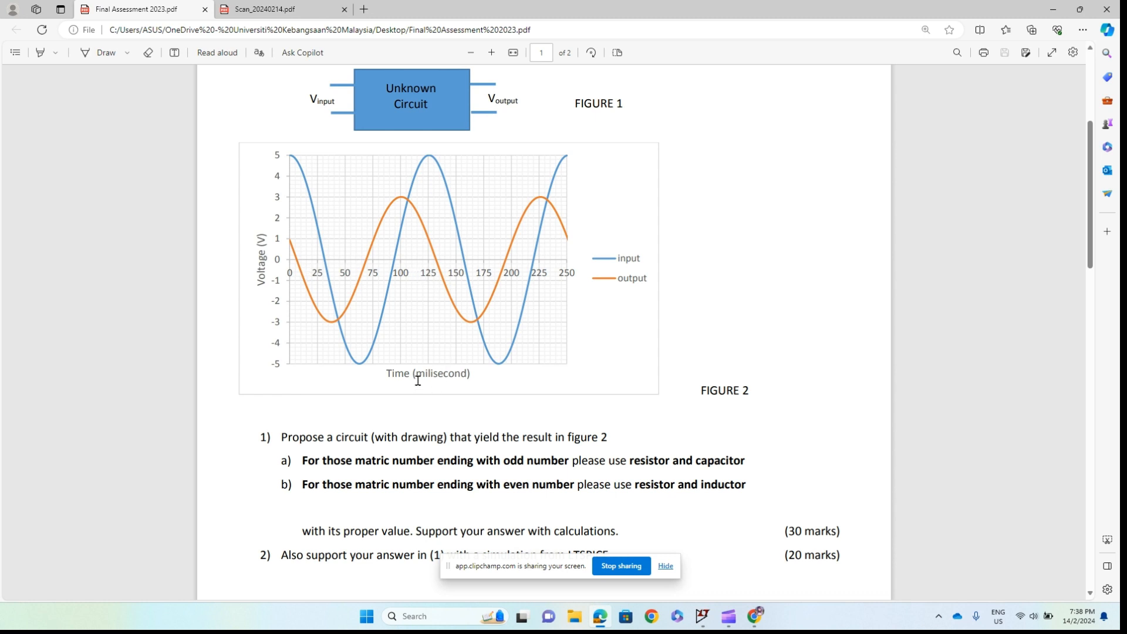
click(287, 9)
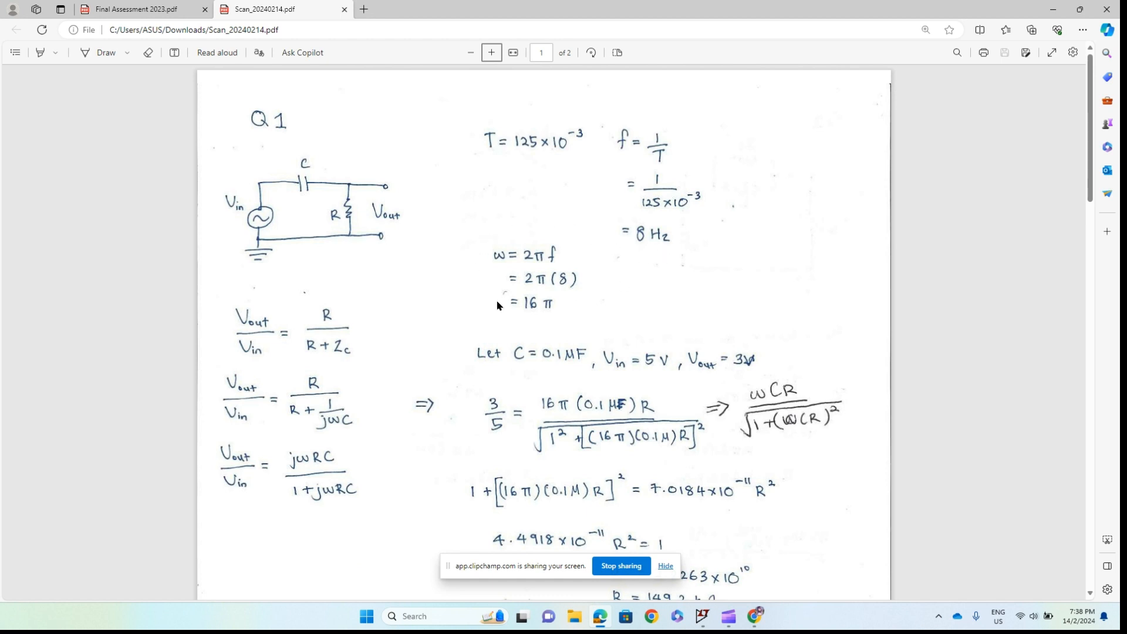
scroll(445, 302, down, 3)
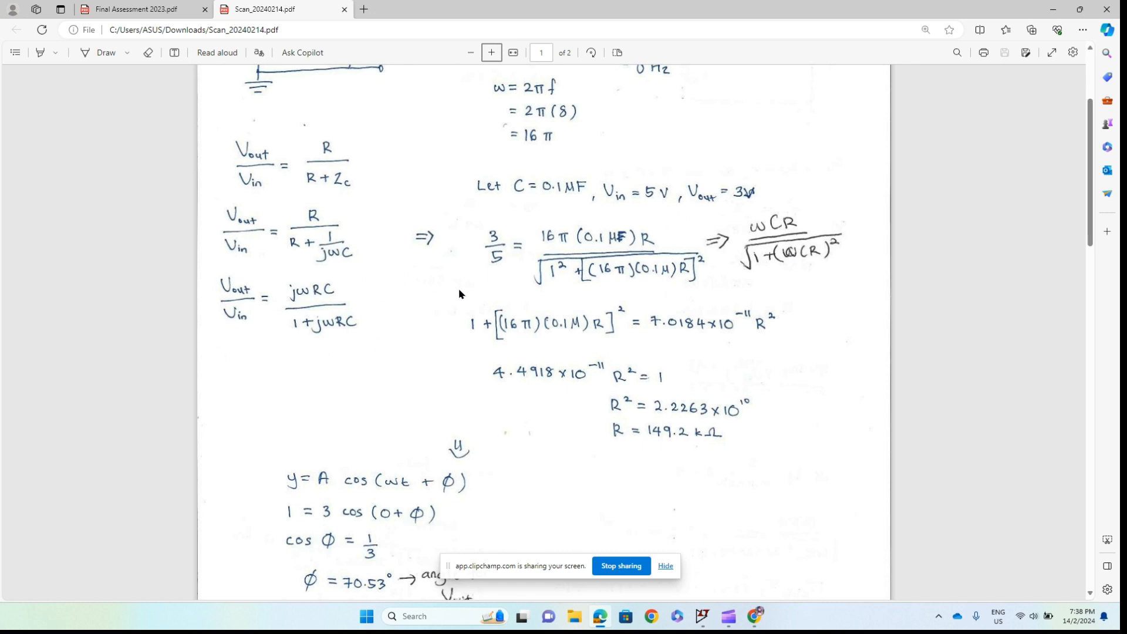
scroll(614, 443, down, 2)
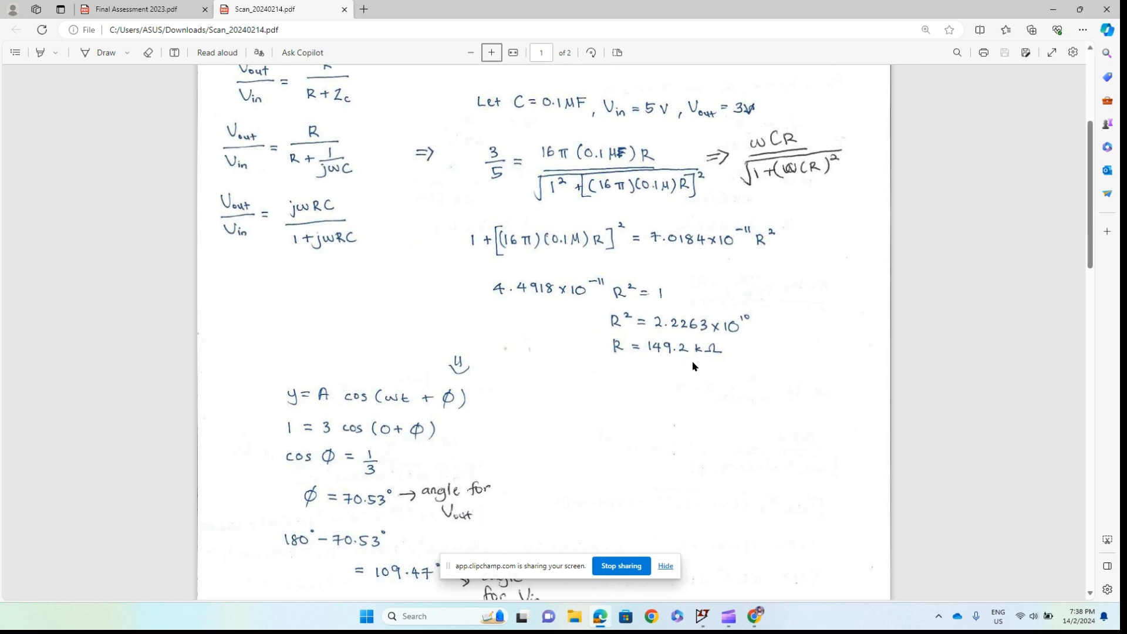
scroll(593, 358, down, 2)
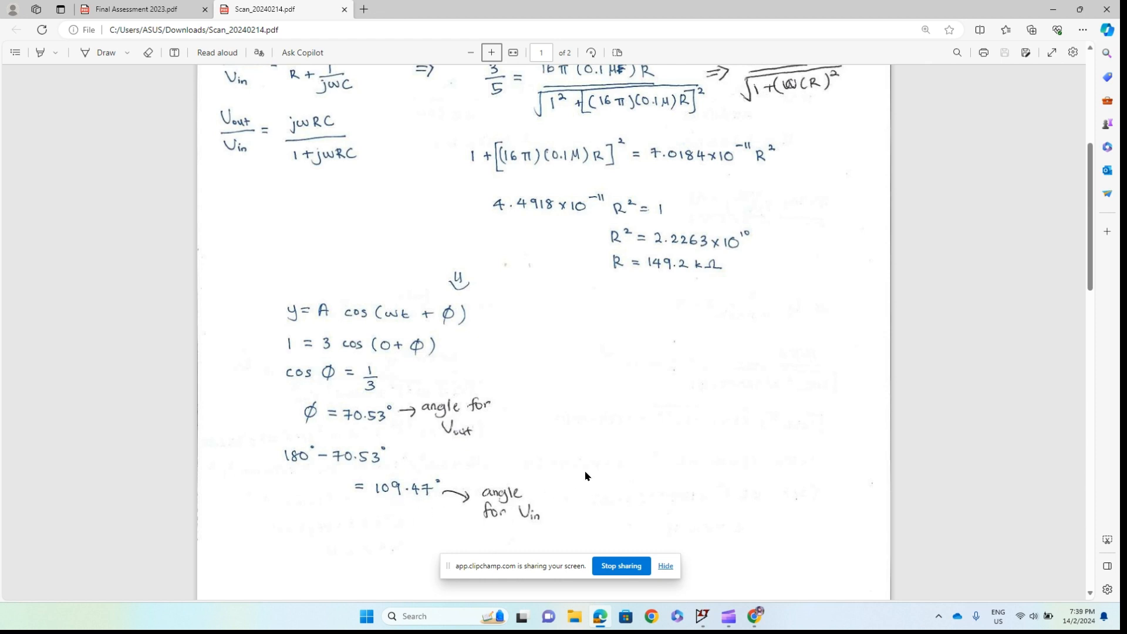
scroll(585, 475, up, 5)
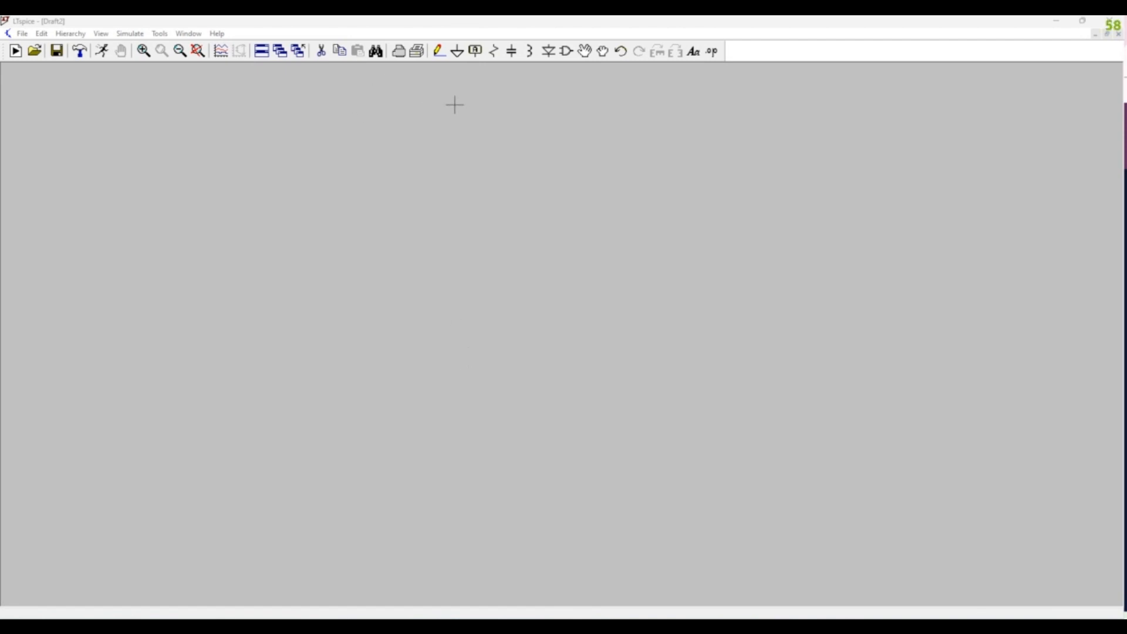
- Switch to LTspice and place a voltage source in the left part of the empty schematic
click(564, 53)
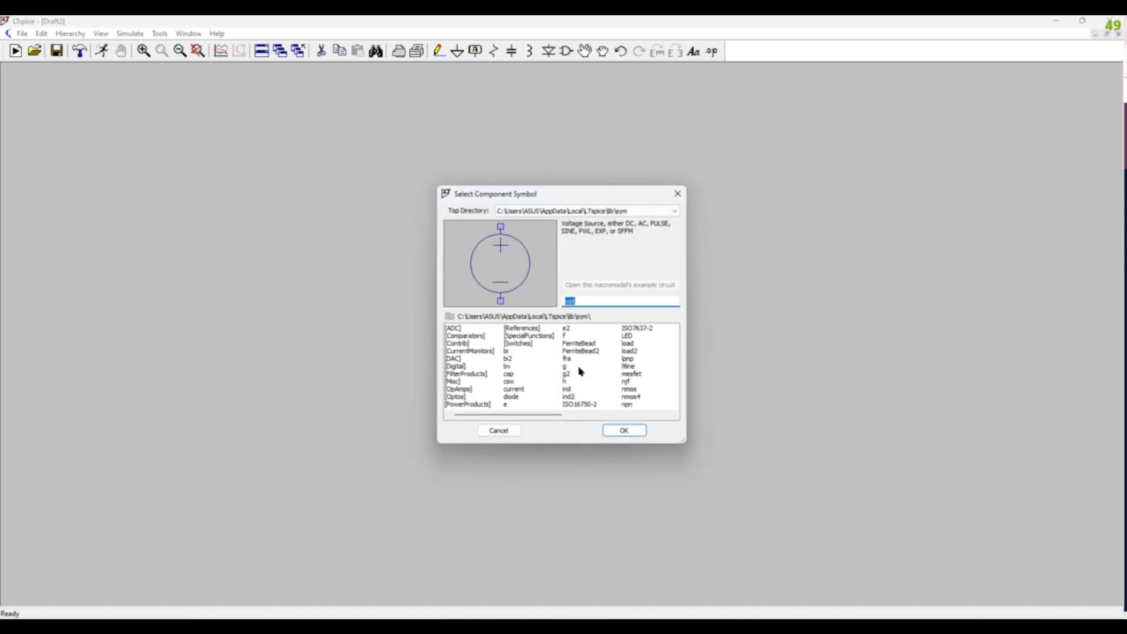
click(617, 432)
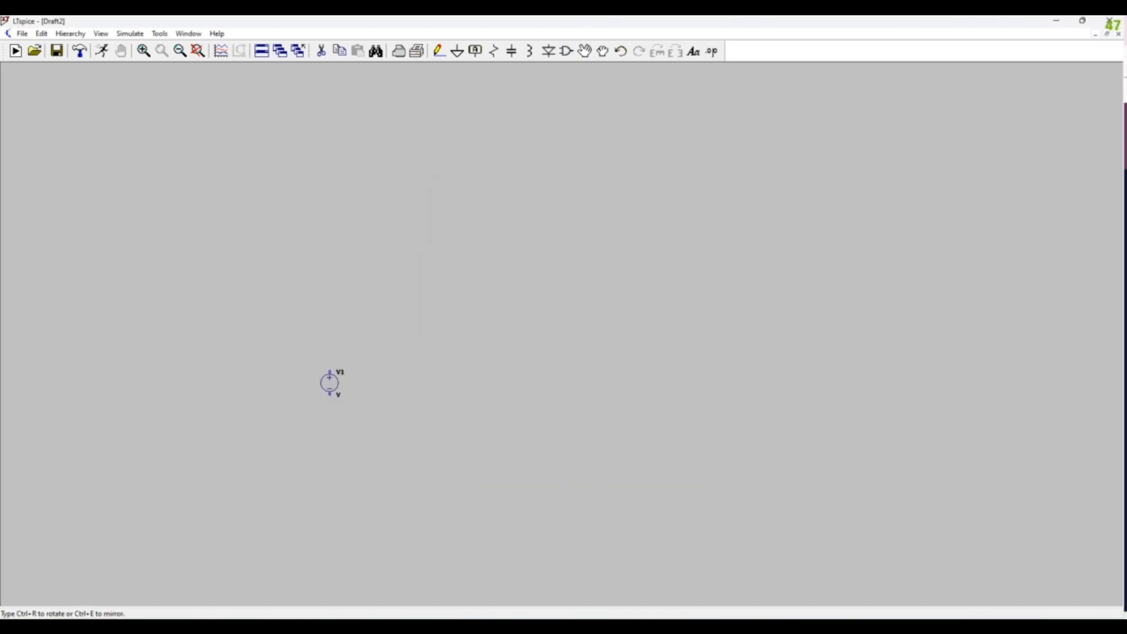
click(192, 298)
key(Escape)
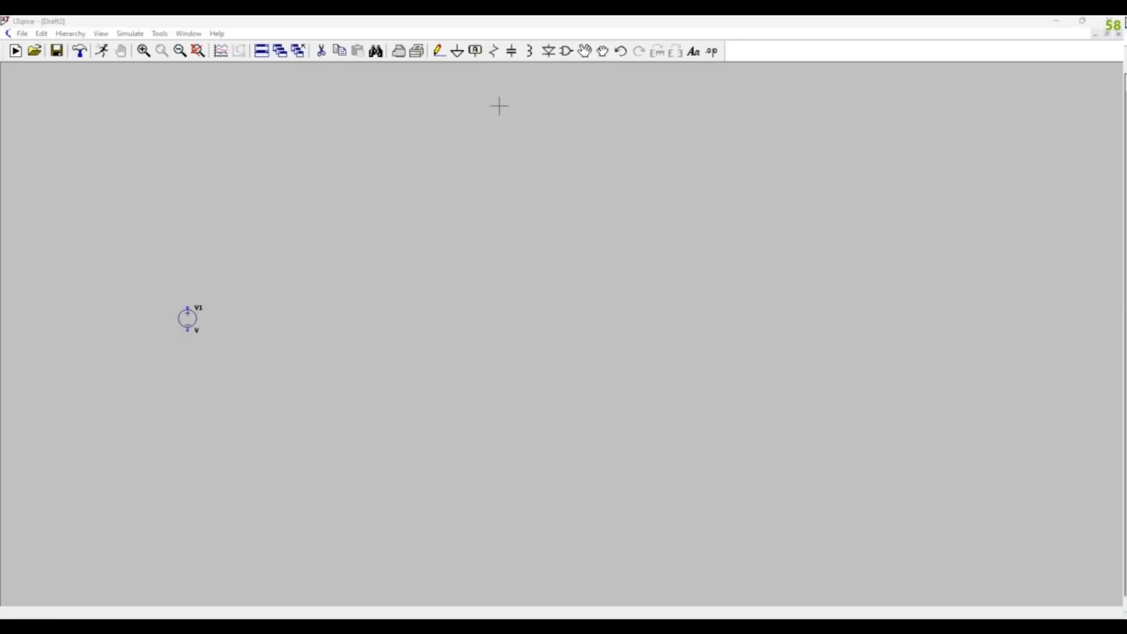
- Place a capacitor, rotated to lie horizontally, above and to the right of the voltage source
click(512, 53)
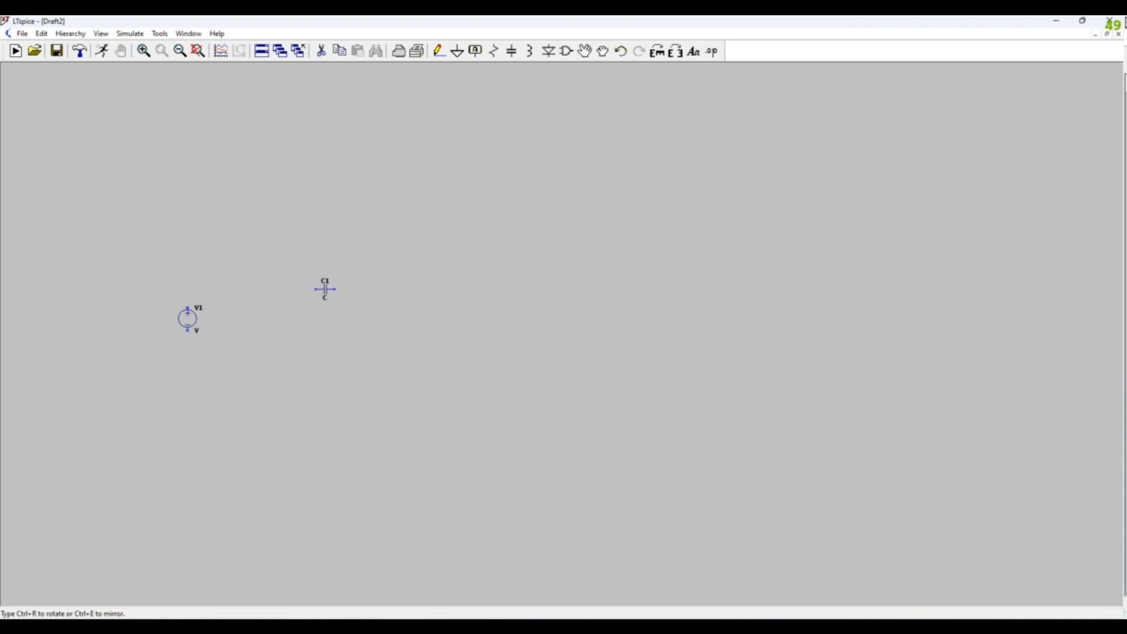
key(ctrl+r)
click(274, 293)
key(Escape)
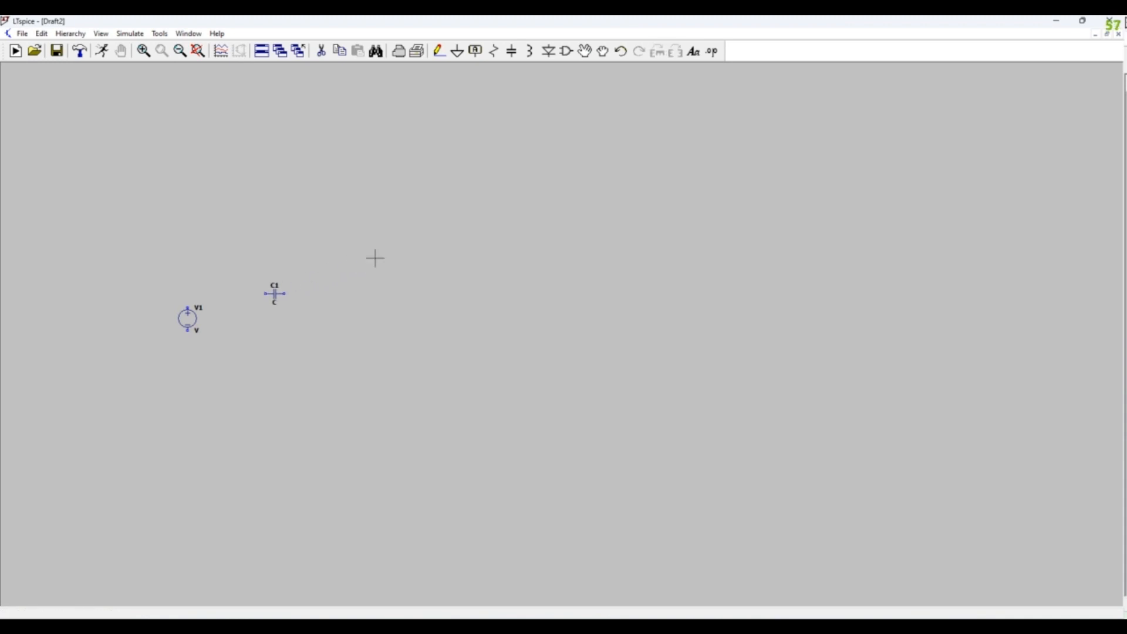
- Place a vertical resistor to the right of the capacitor, level with the voltage source
click(491, 56)
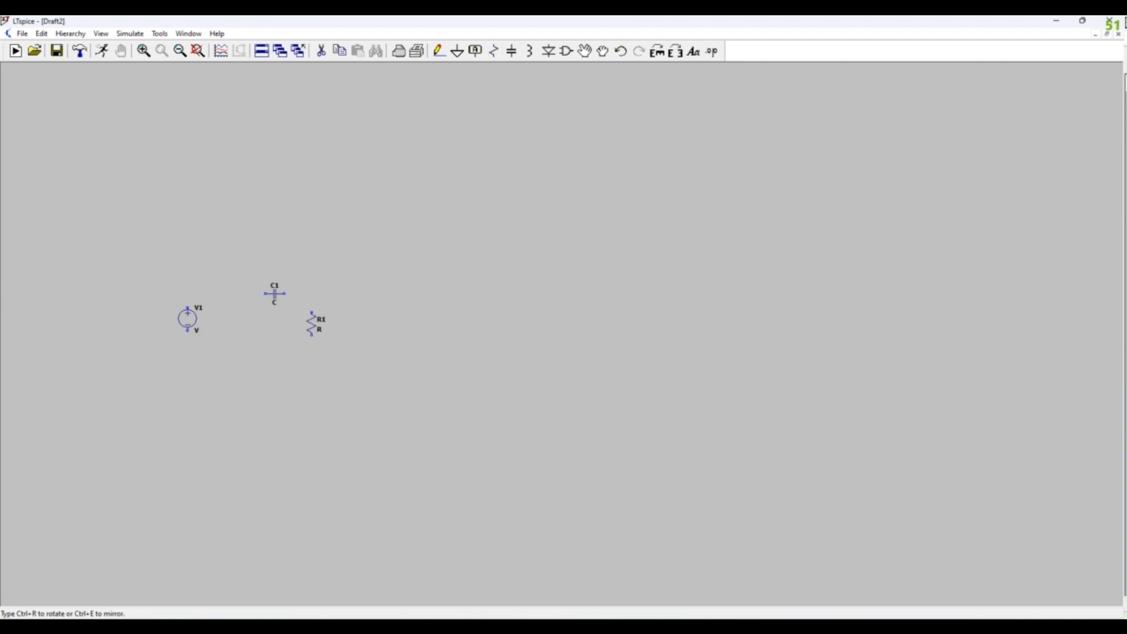
click(315, 320)
key(Escape)
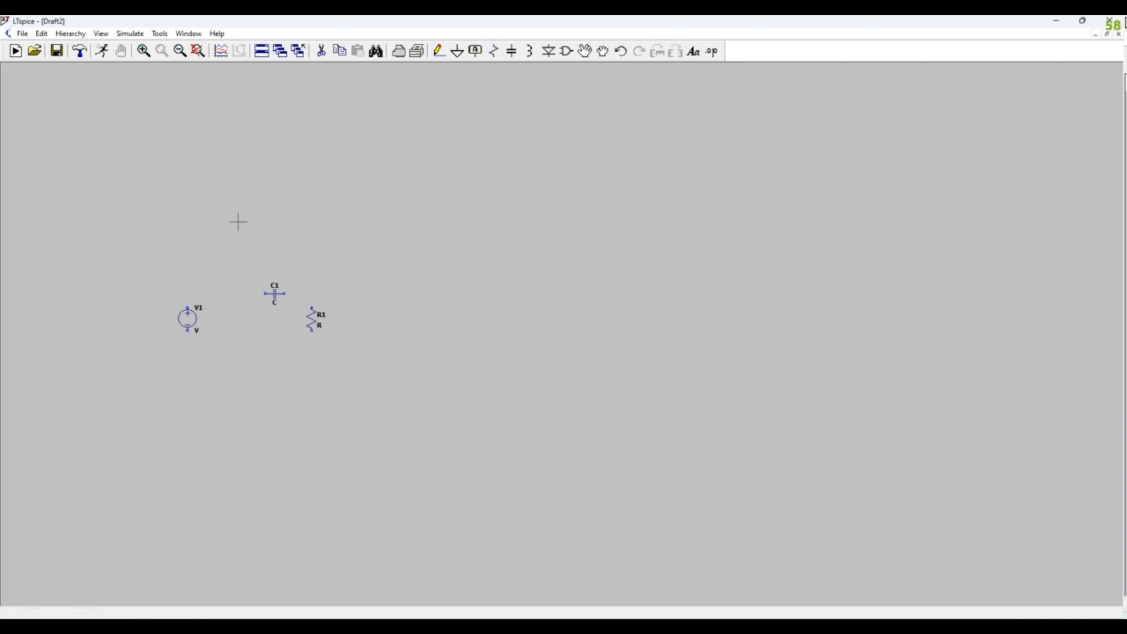
- Wire the source, capacitor and resistor into a closed series loop, running through the capacitor and back along the bottom
click(438, 55)
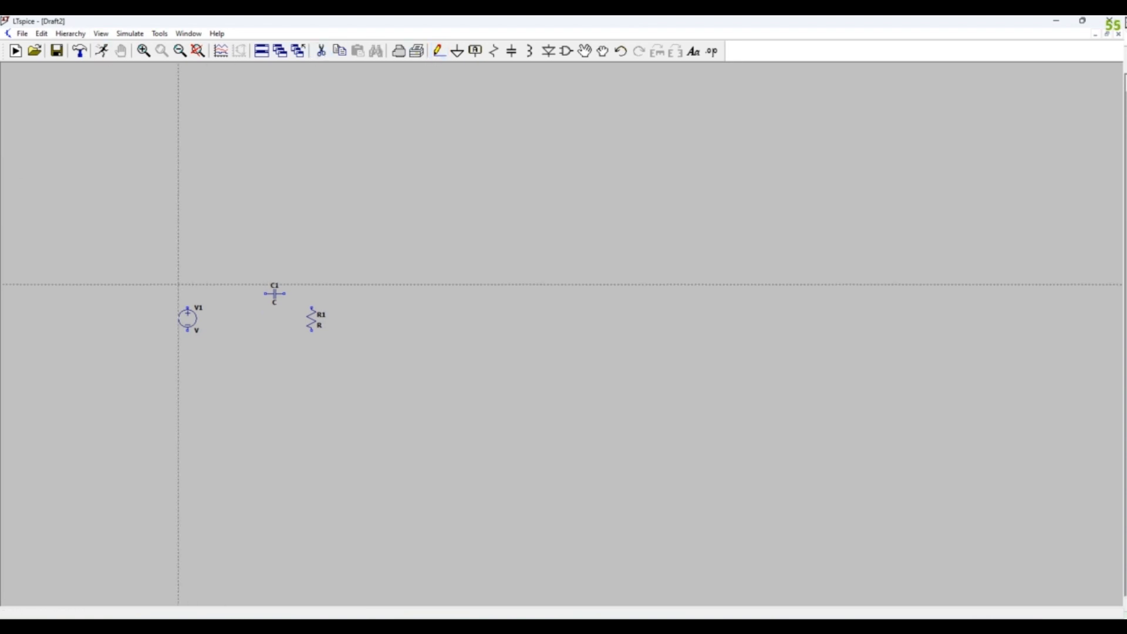
click(188, 307)
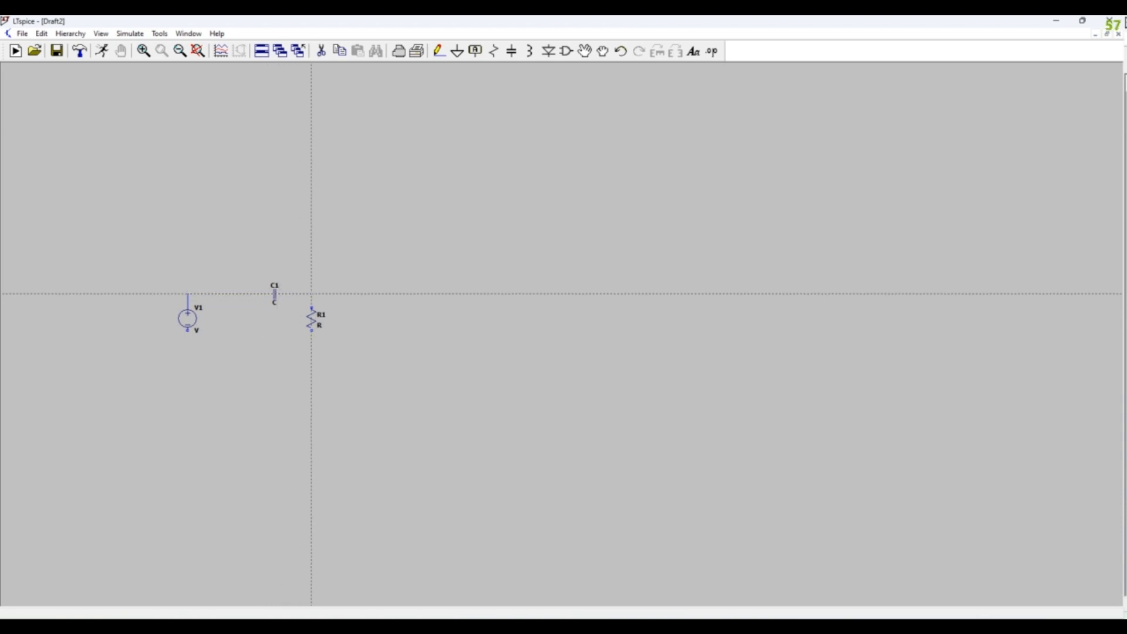
click(314, 307)
click(311, 329)
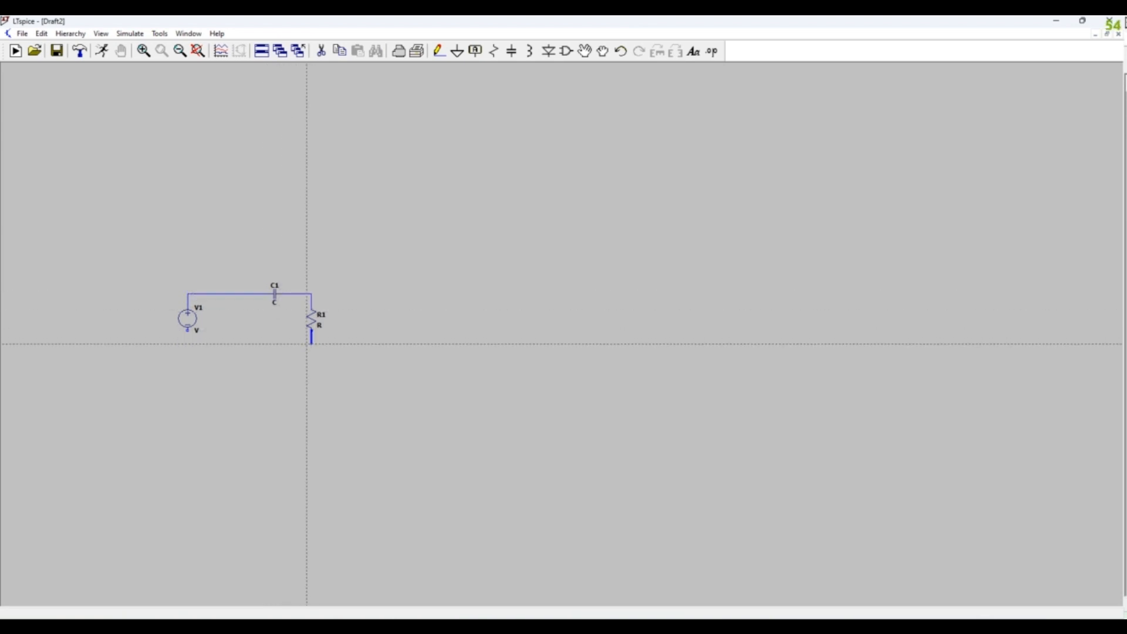
click(188, 331)
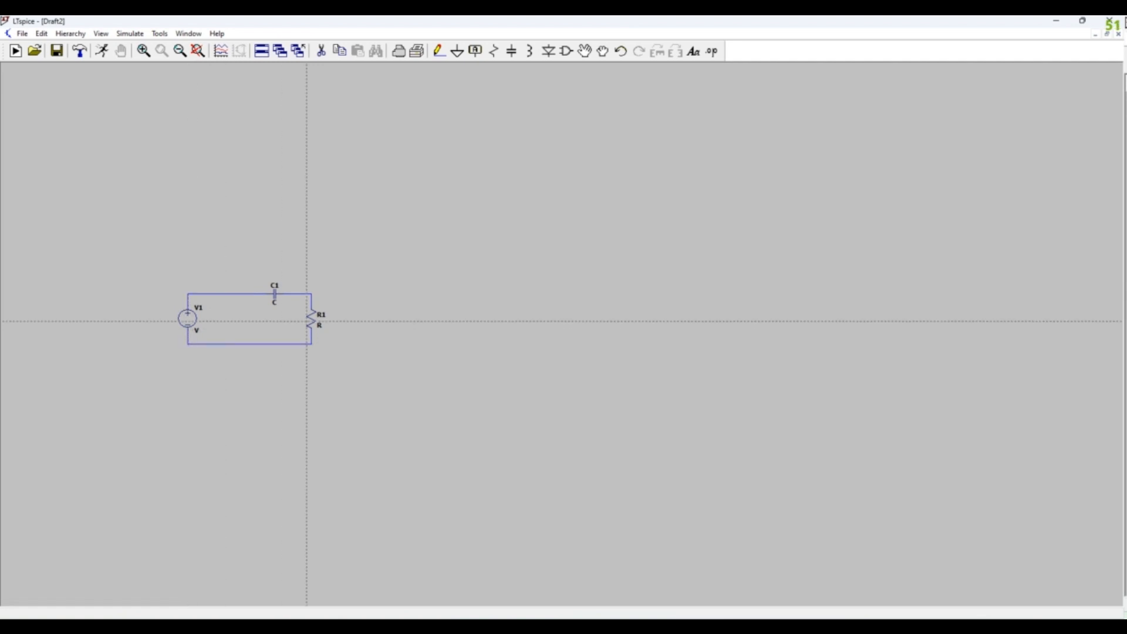
- Place a ground symbol below the voltage source and wire it to the circuit's bottom-left corner
click(458, 52)
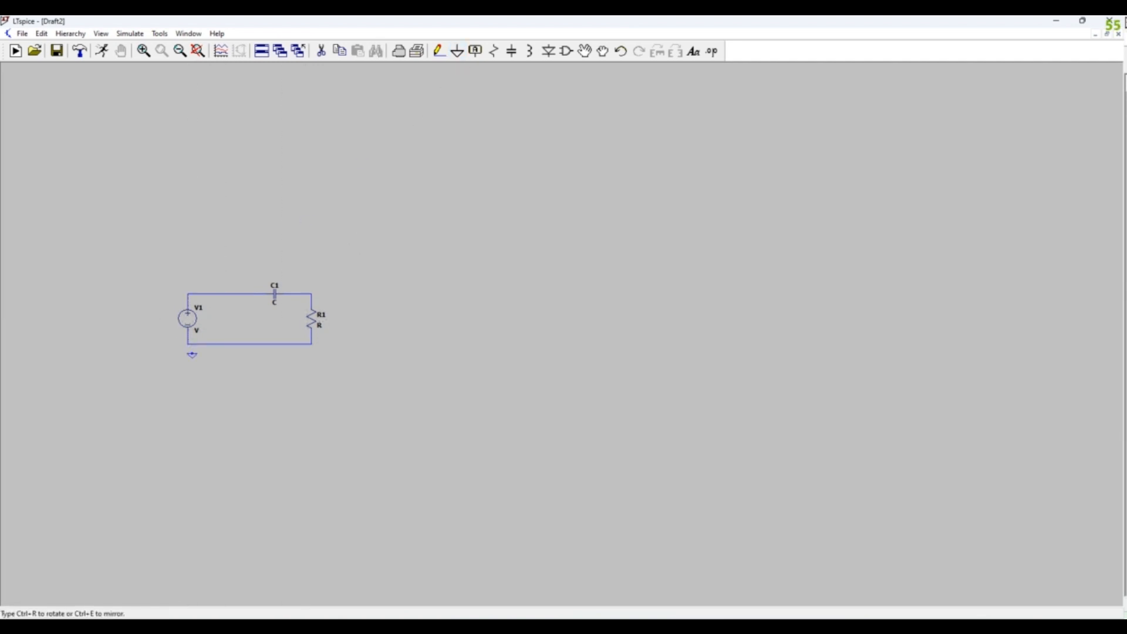
click(188, 353)
click(439, 51)
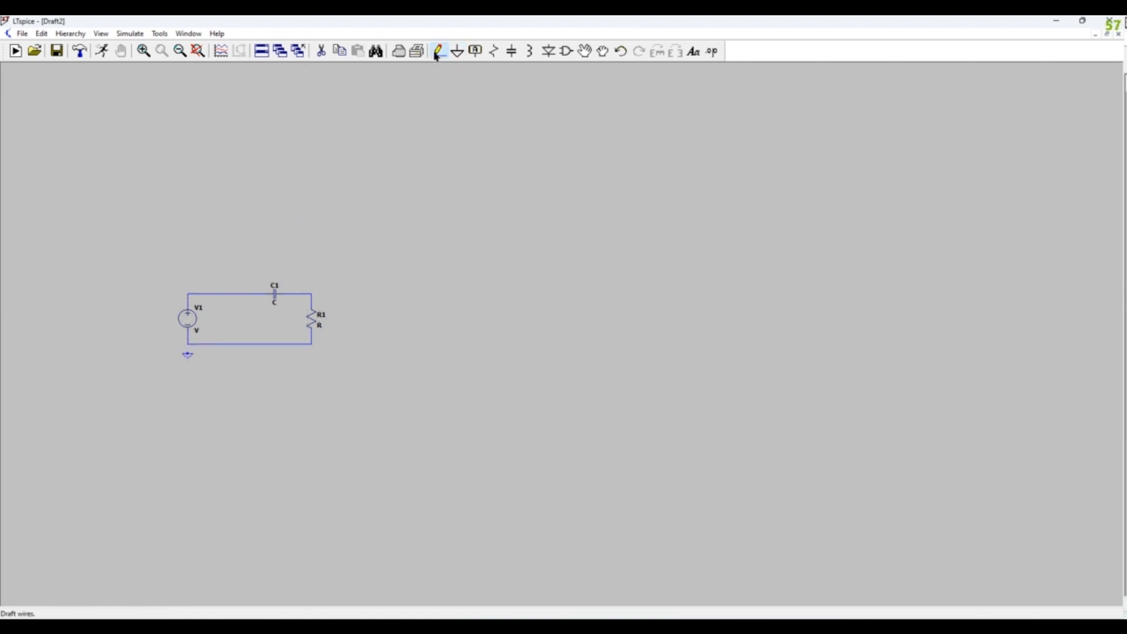
scroll(188, 340, down, 1)
scroll(187, 340, up, 3)
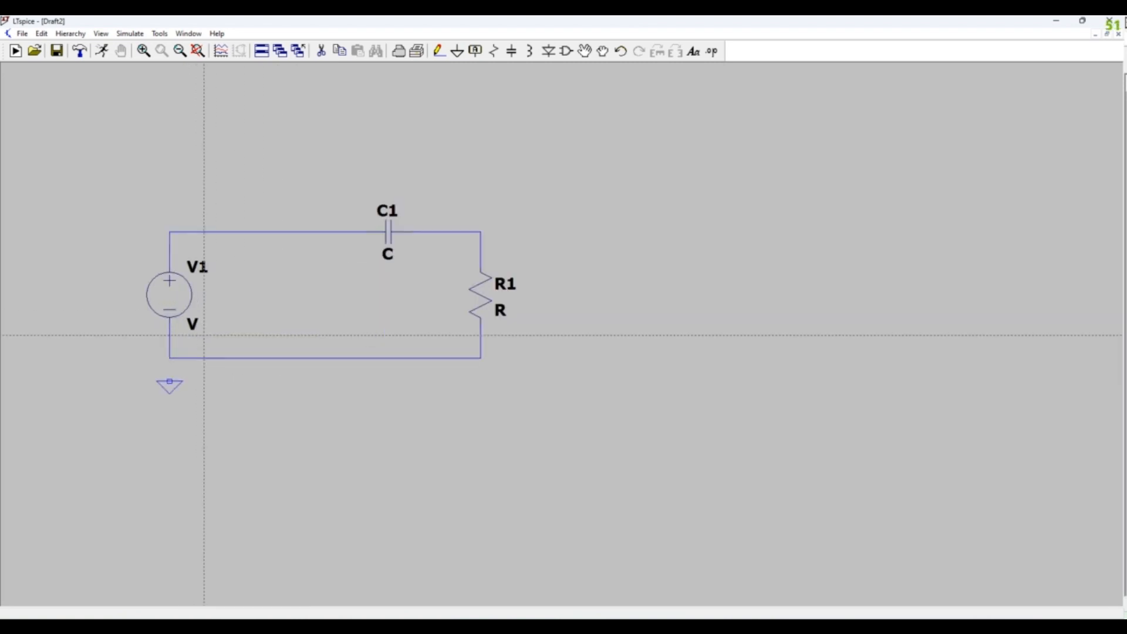
click(157, 396)
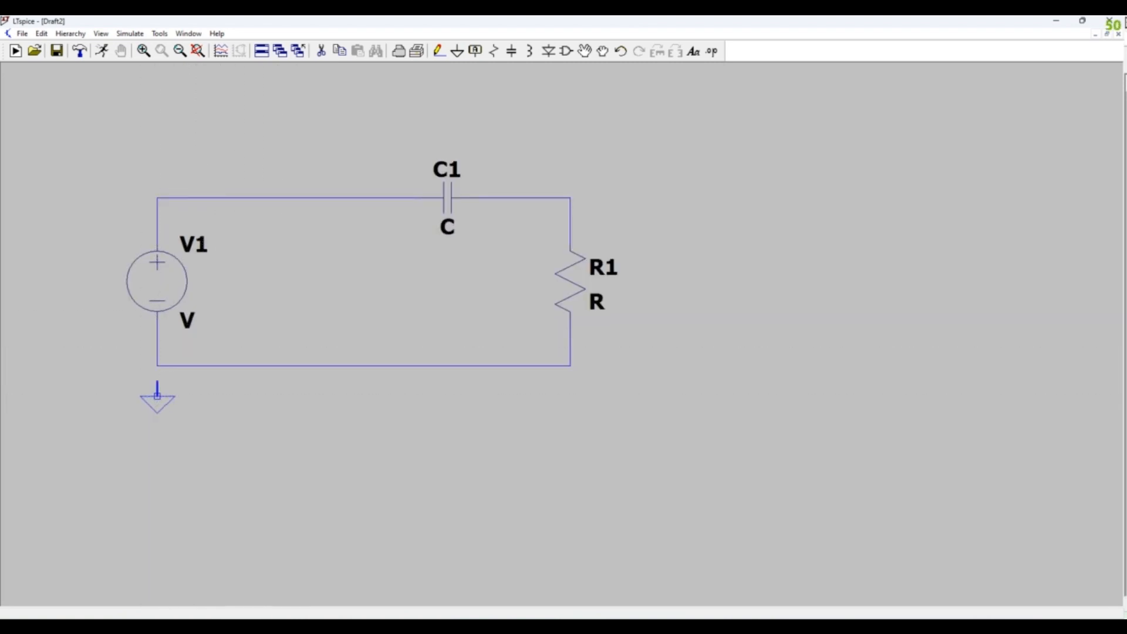
click(157, 365)
- Define V1 as a sine source with 0 V offset, 5 V amplitude, 8 Hz frequency, 0 delay, 0 theta and 109.47° phase
drag(309, 302, 427, 316)
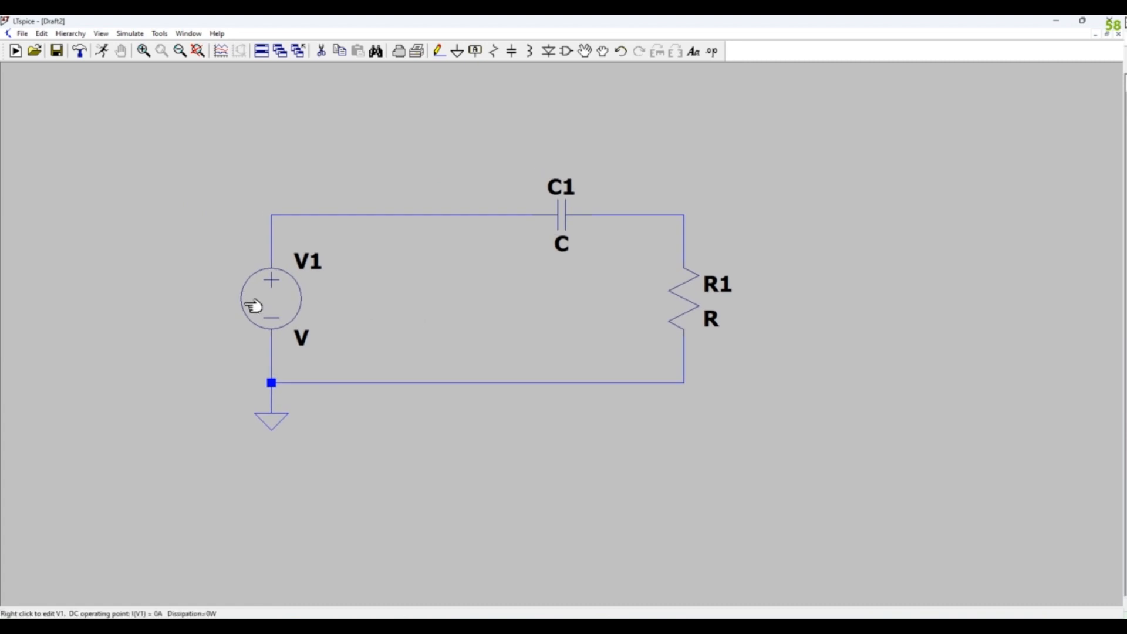
right_click(263, 301)
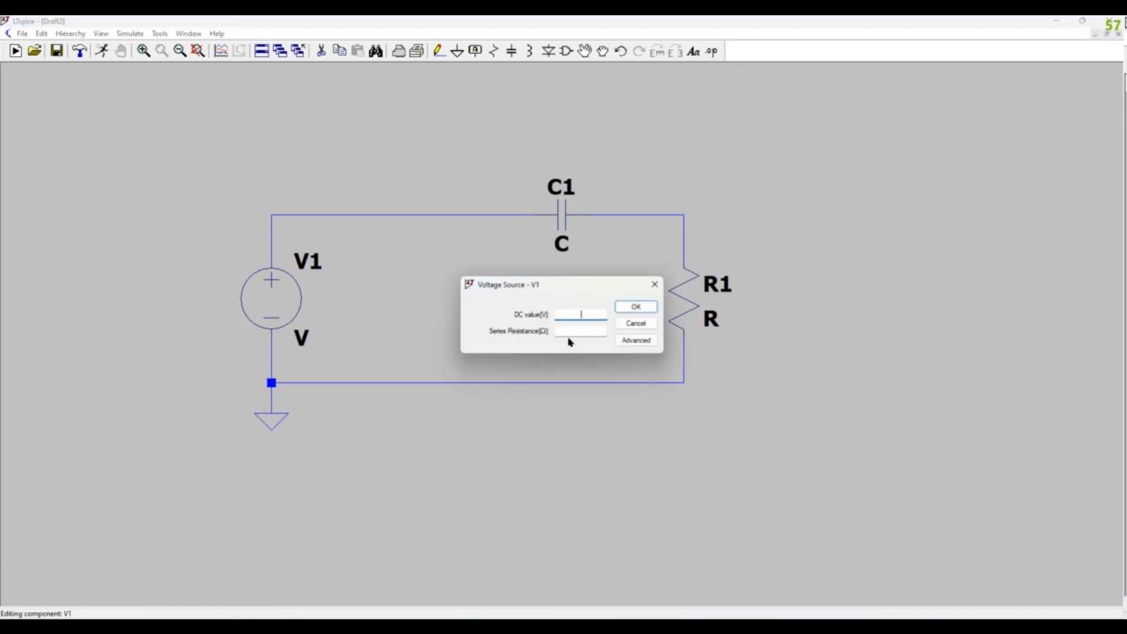
click(627, 340)
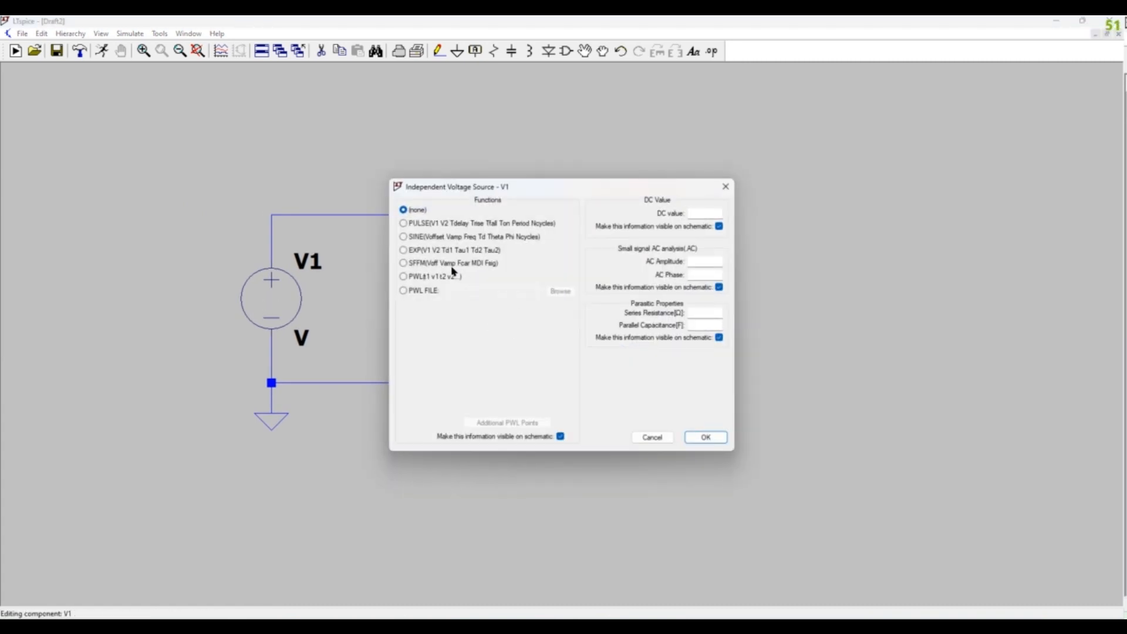
click(404, 237)
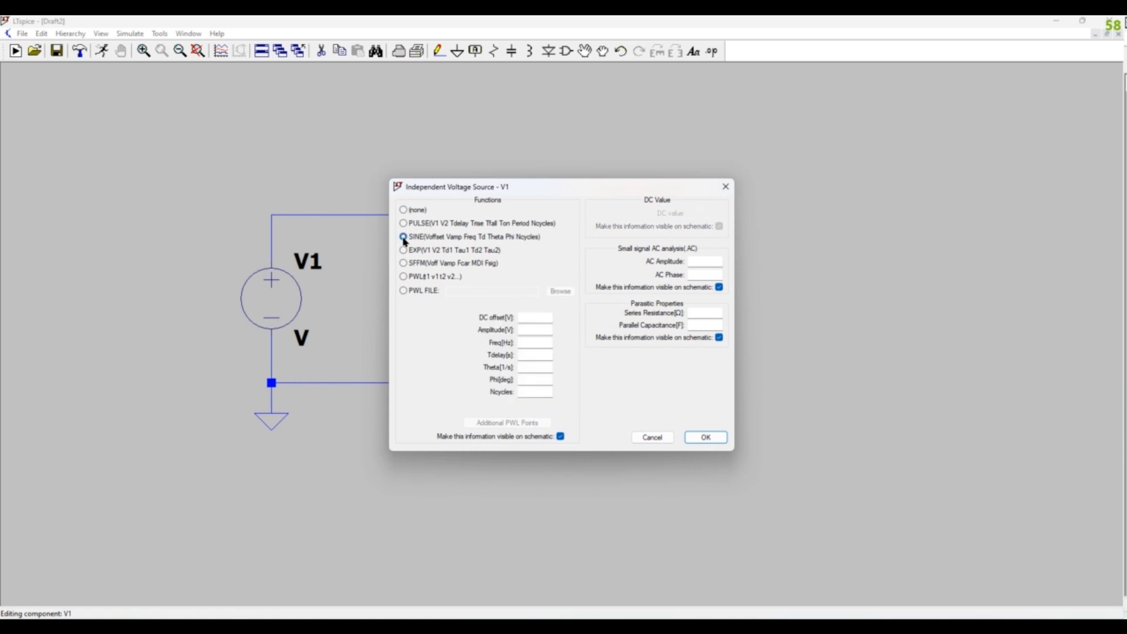
click(531, 318)
text(0)
key(Tab)
text(5)
key(Tab)
text(8)
key(Tab)
text(0)
key(Tab)
text(0)
key(Tab)
text(109.47)
- Set V1's small-signal AC amplitude to 1 and apply the source settings
click(707, 262)
text(1)
click(706, 440)
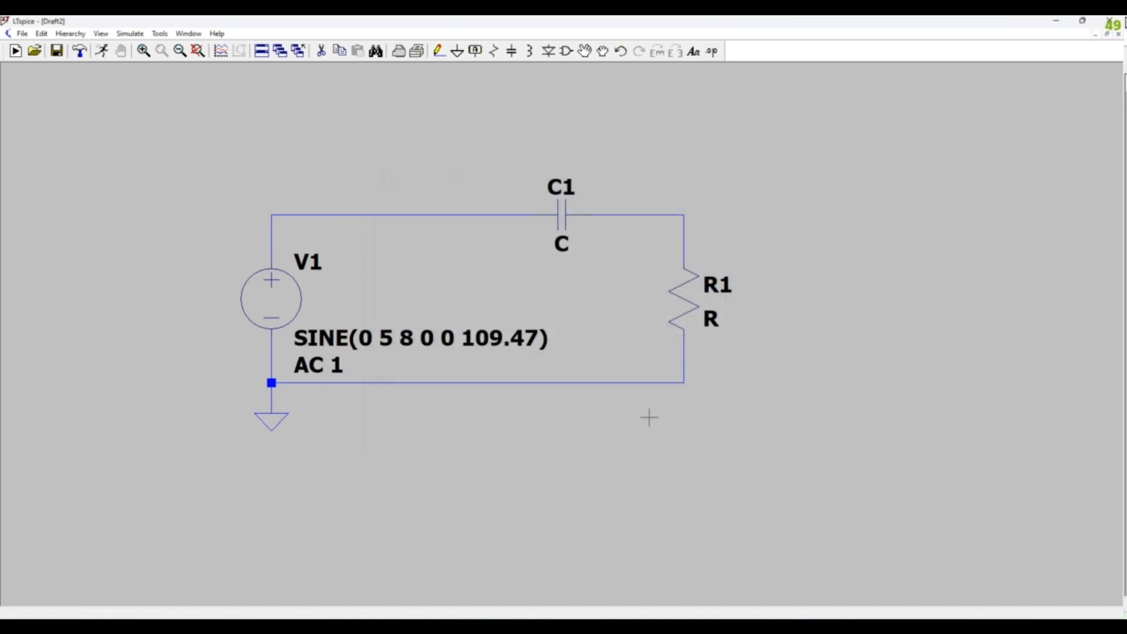
- Set the capacitance of C1 to 0.1u
right_click(564, 222)
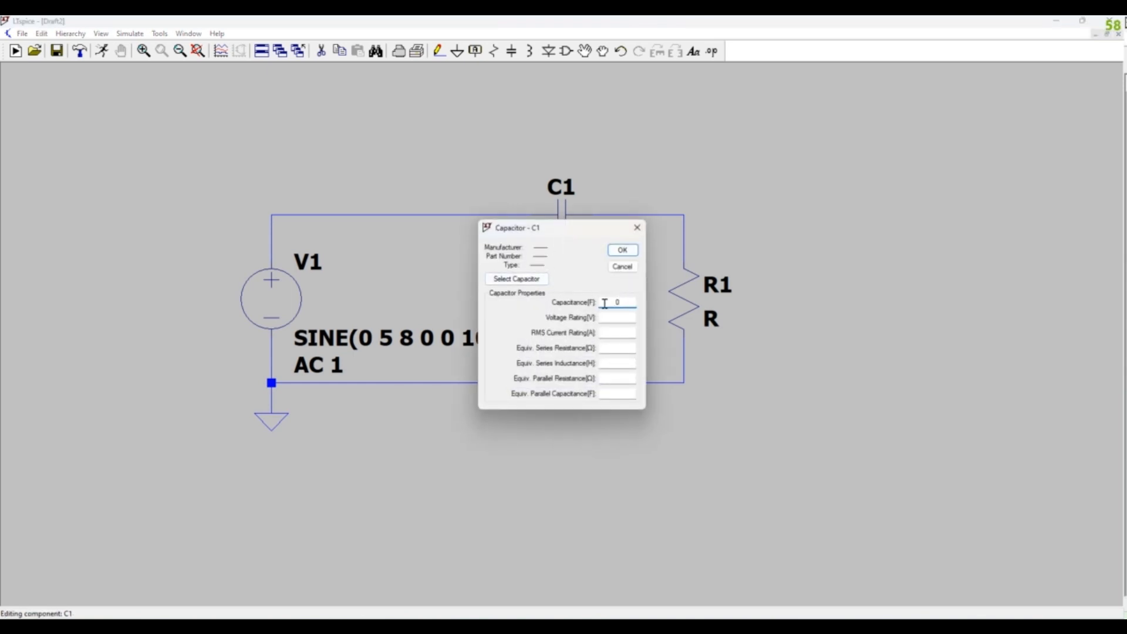
text(0.1u)
click(635, 251)
- Set the resistance of R1 to 149.2k
right_click(686, 307)
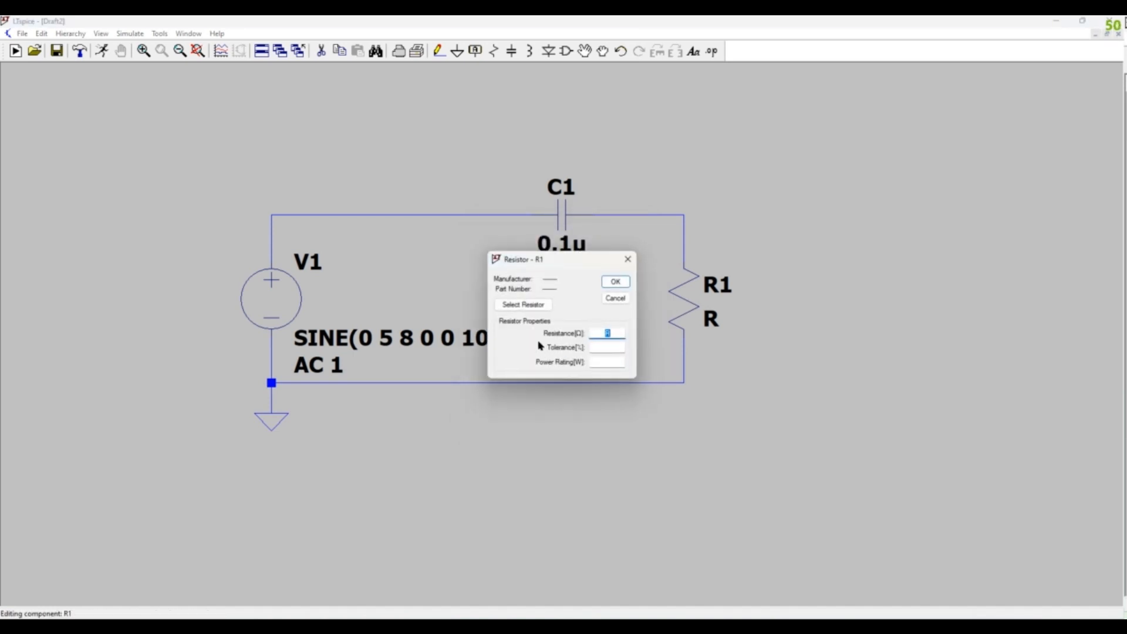
text(149.2k)
click(615, 281)
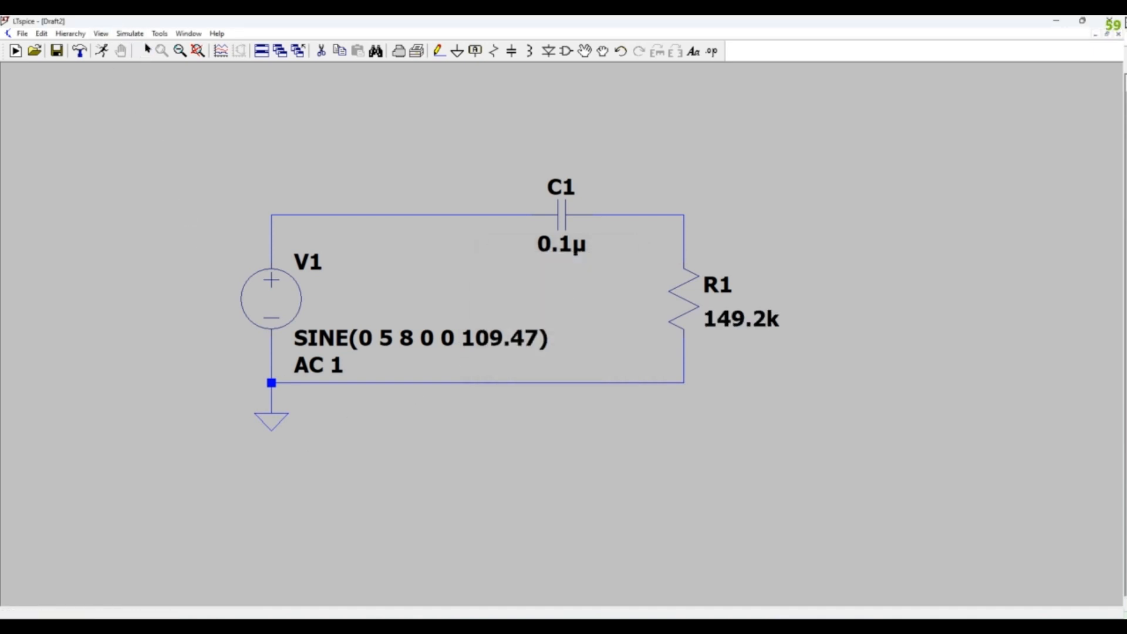
- Create a transient simulation command with a 250m stop time and place it below the ground symbol
click(137, 34)
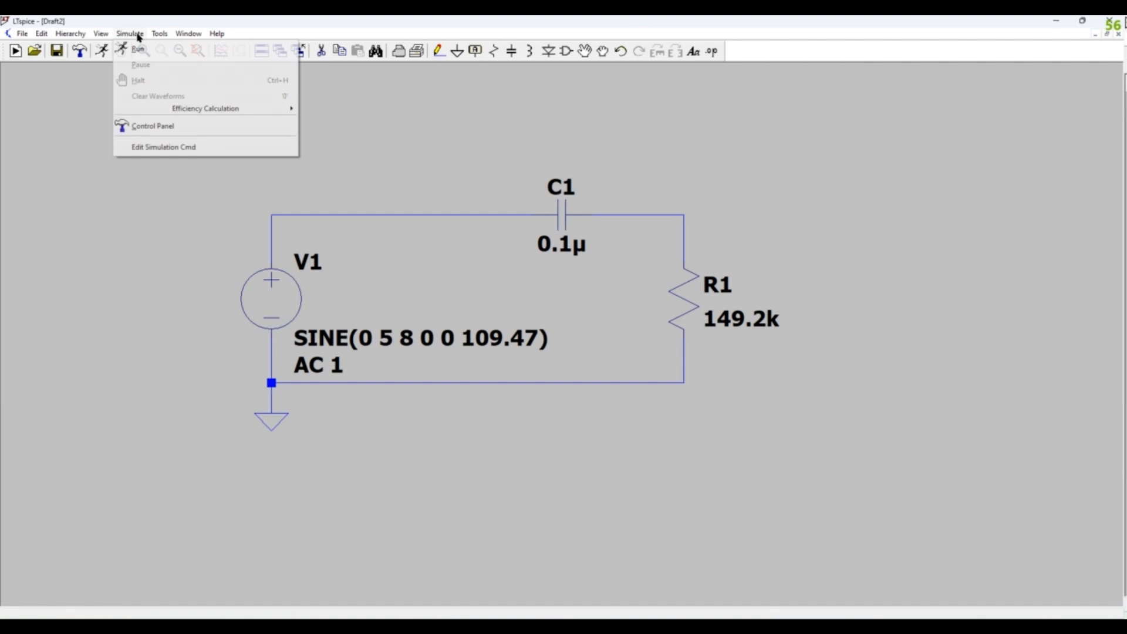
click(158, 149)
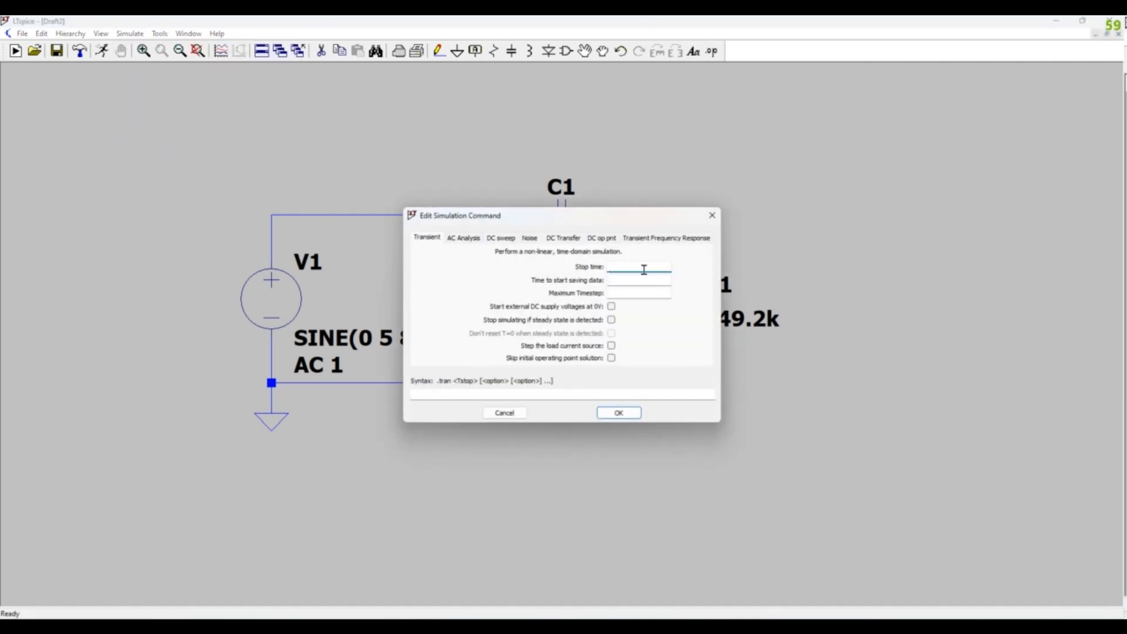
text(250m)
click(618, 412)
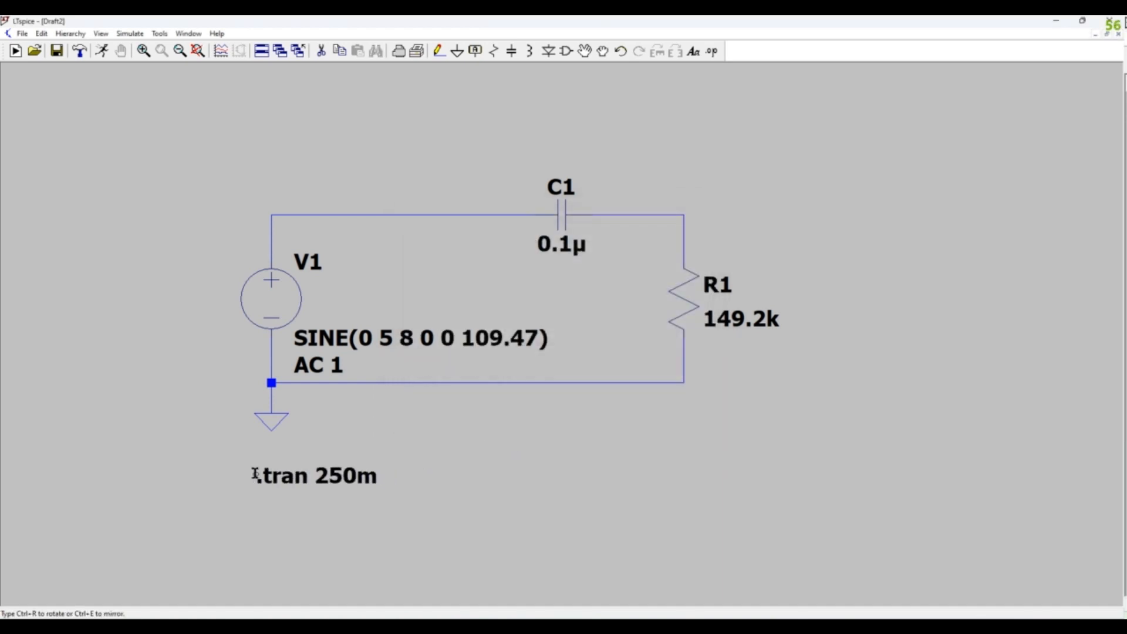
click(229, 467)
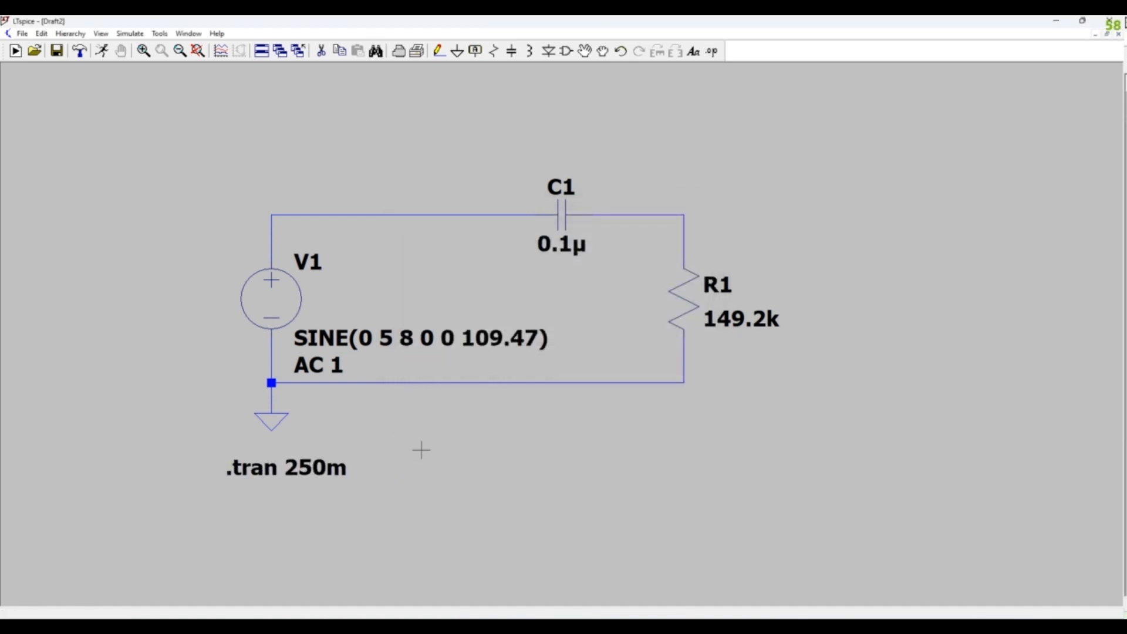
scroll(461, 432, down, 2)
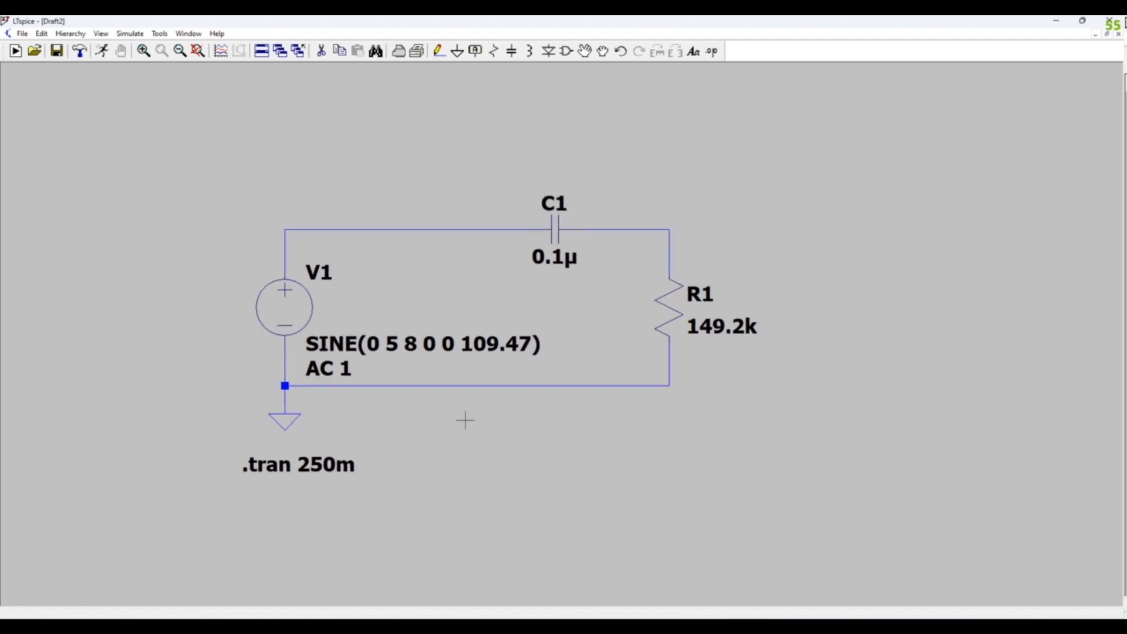
drag(689, 203, 659, 204)
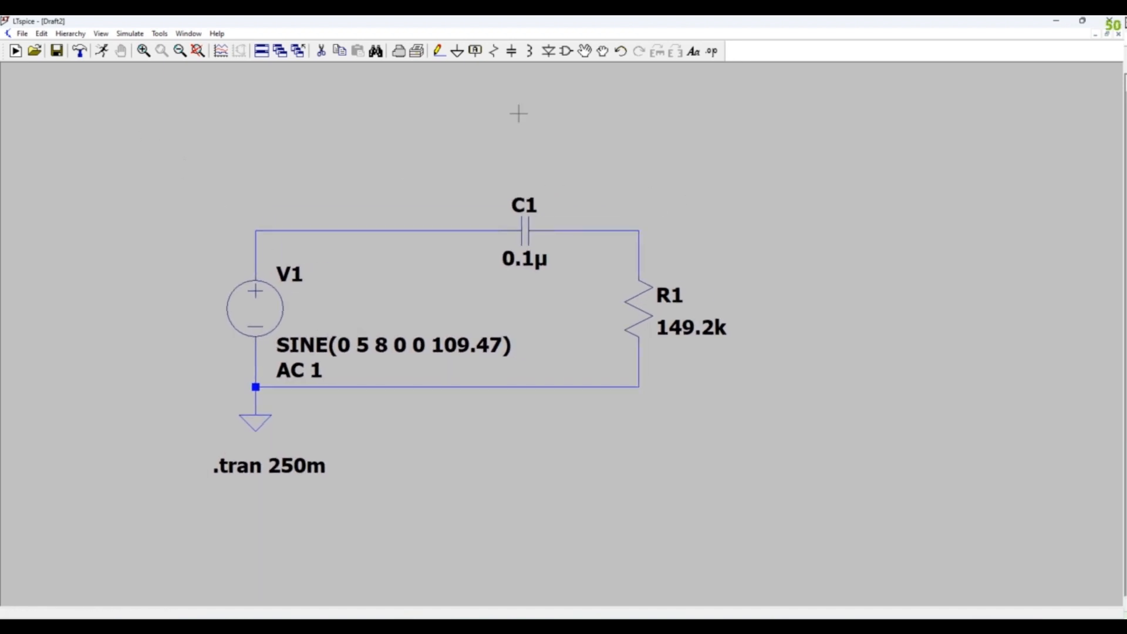
- Label the node joining C1 and R1 as Vout
click(476, 51)
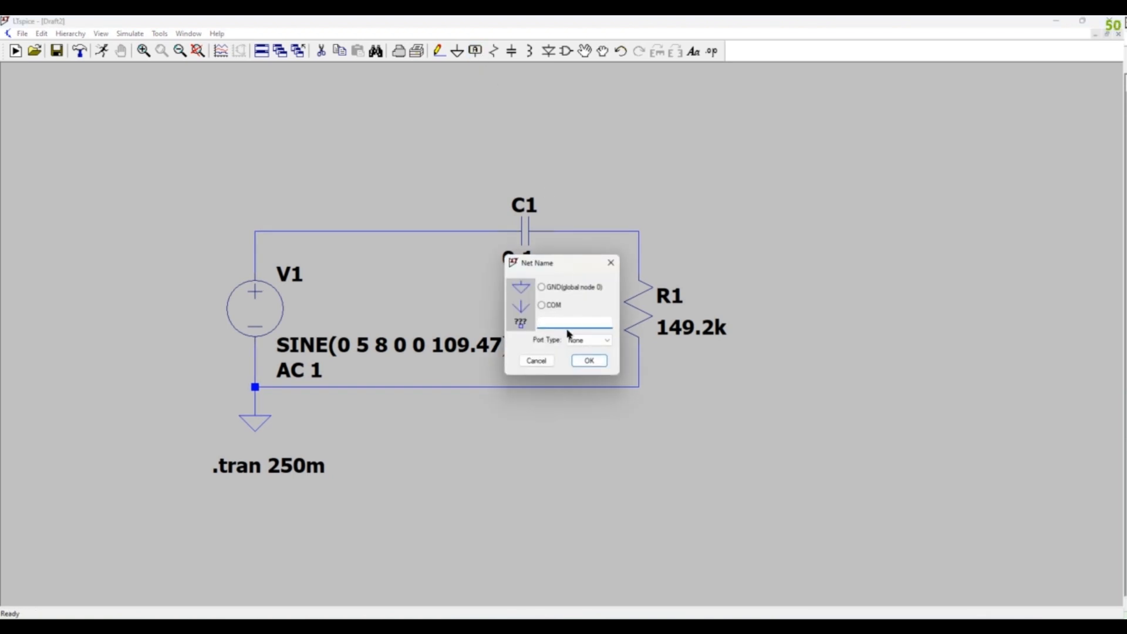
text(Vout)
click(590, 359)
click(638, 231)
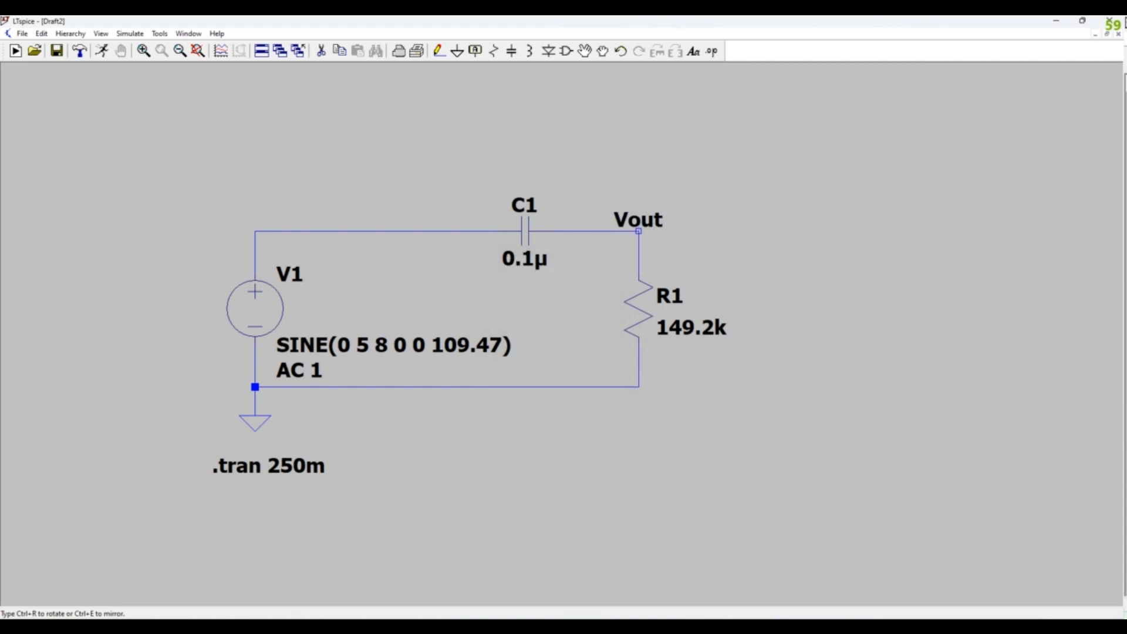
key(Escape)
- Label the corner node above V1's positive terminal as Vin
key(F4)
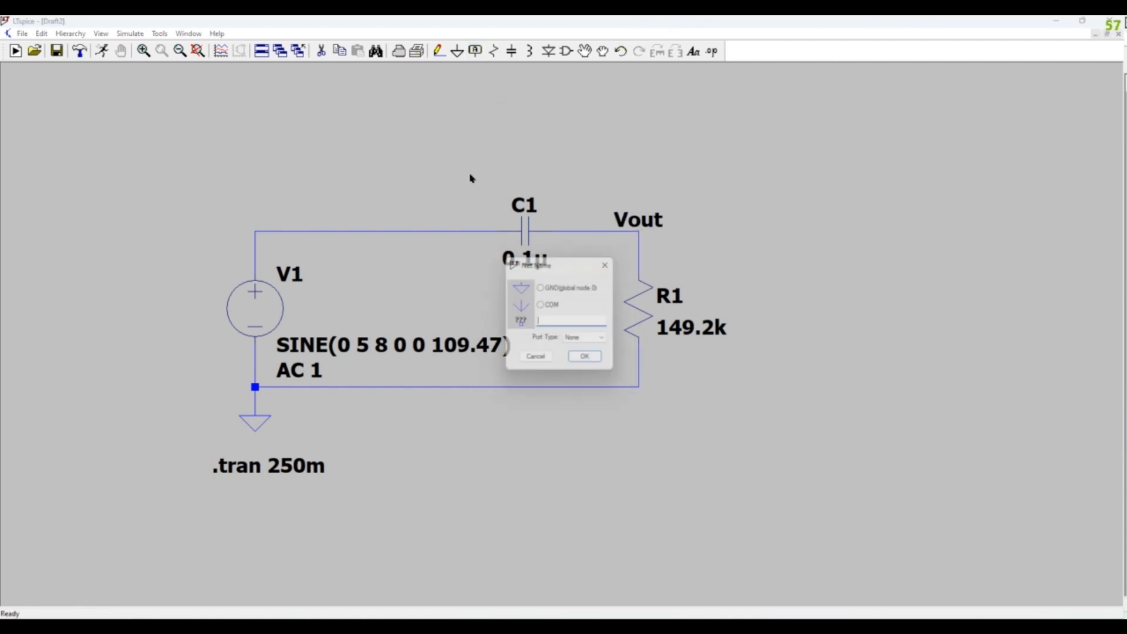
text(Vin)
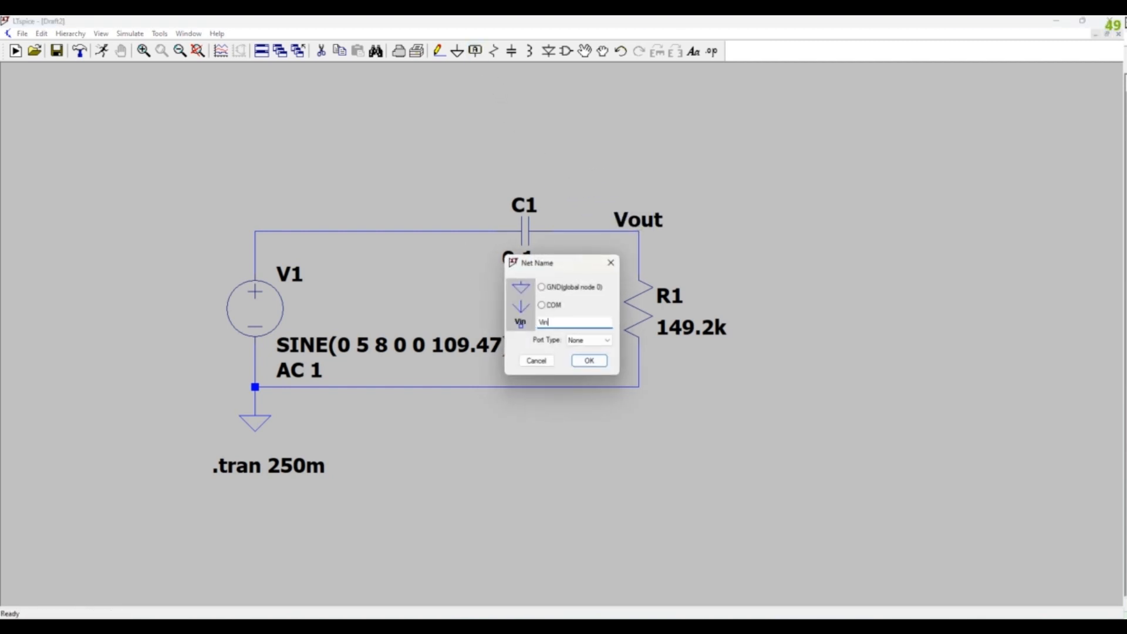
click(589, 360)
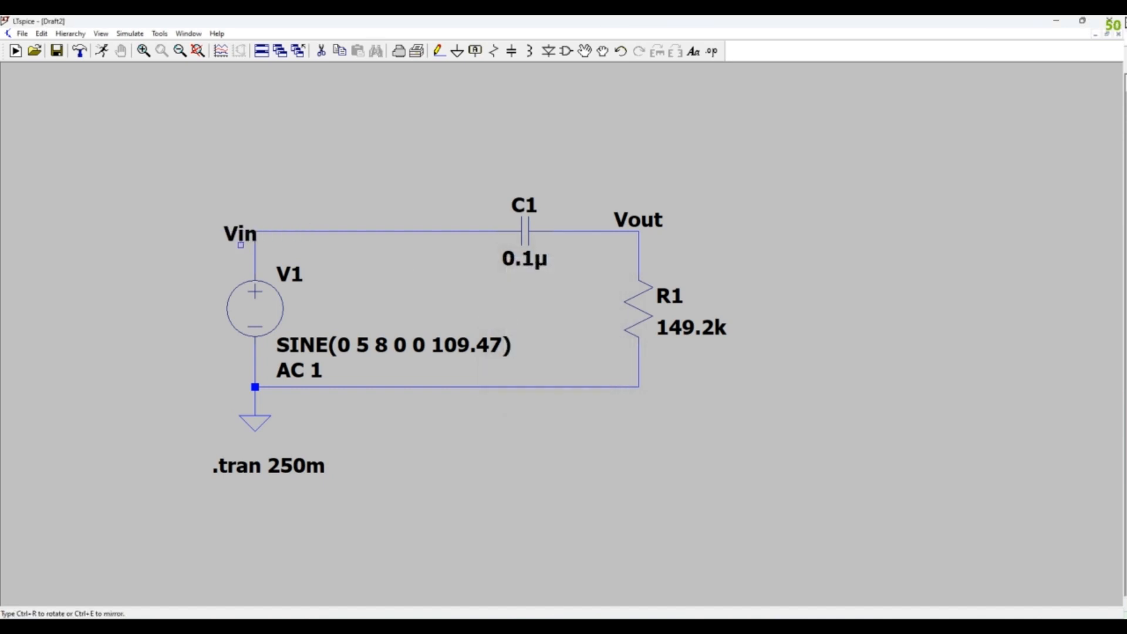
click(255, 232)
key(Escape)
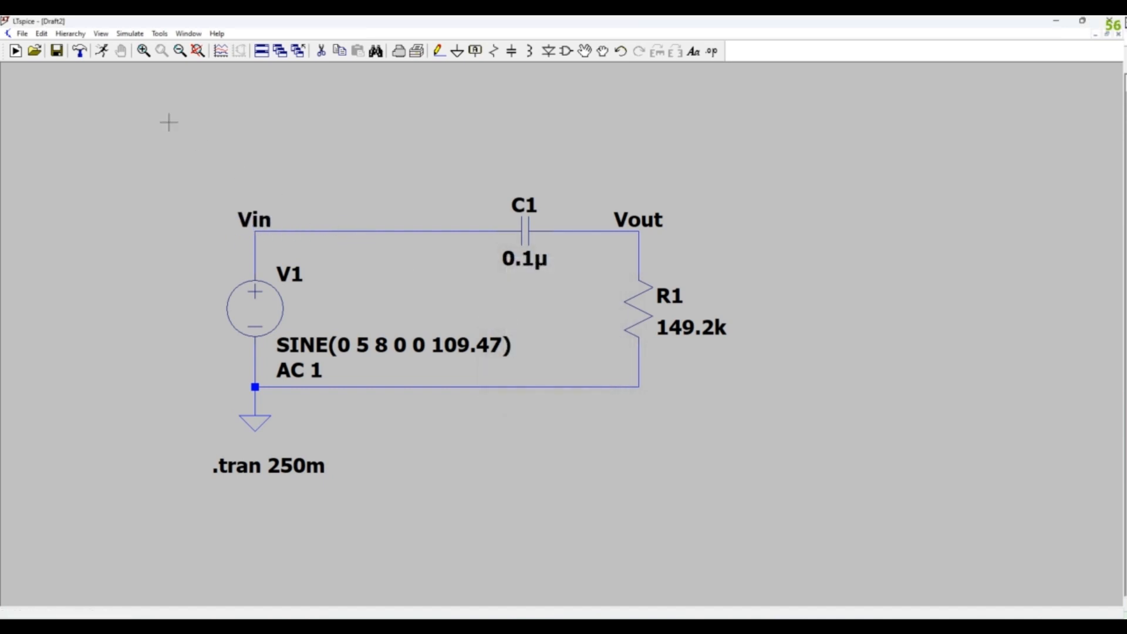
- Run the transient simulation and plot the voltage waveforms at the Vout and Vin nodes
click(102, 52)
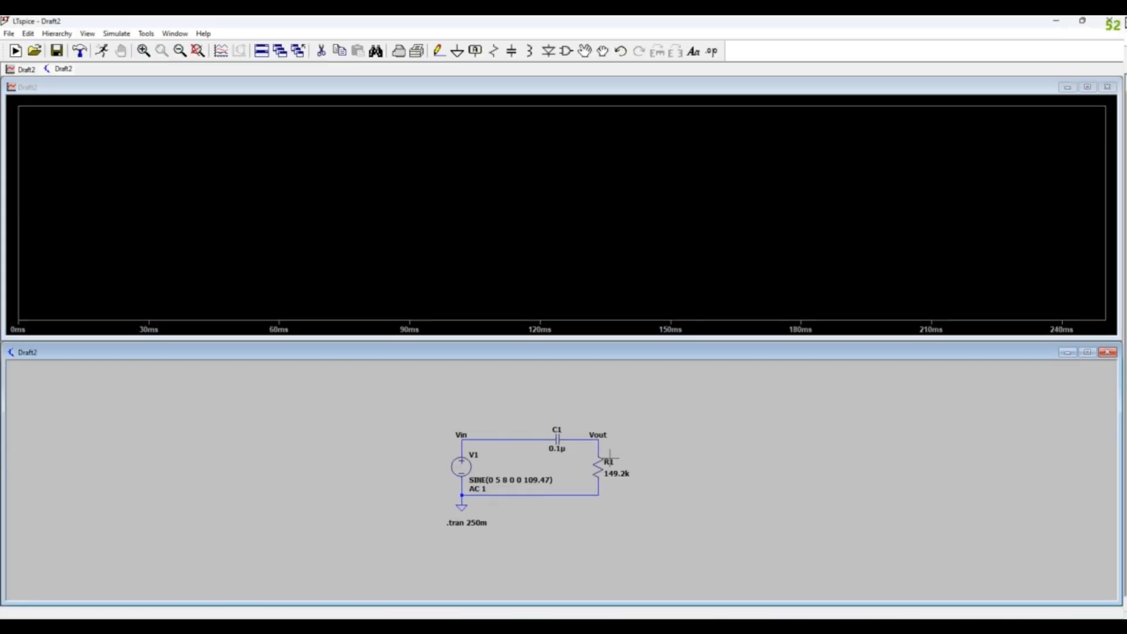
scroll(609, 455, up, 3)
click(585, 422)
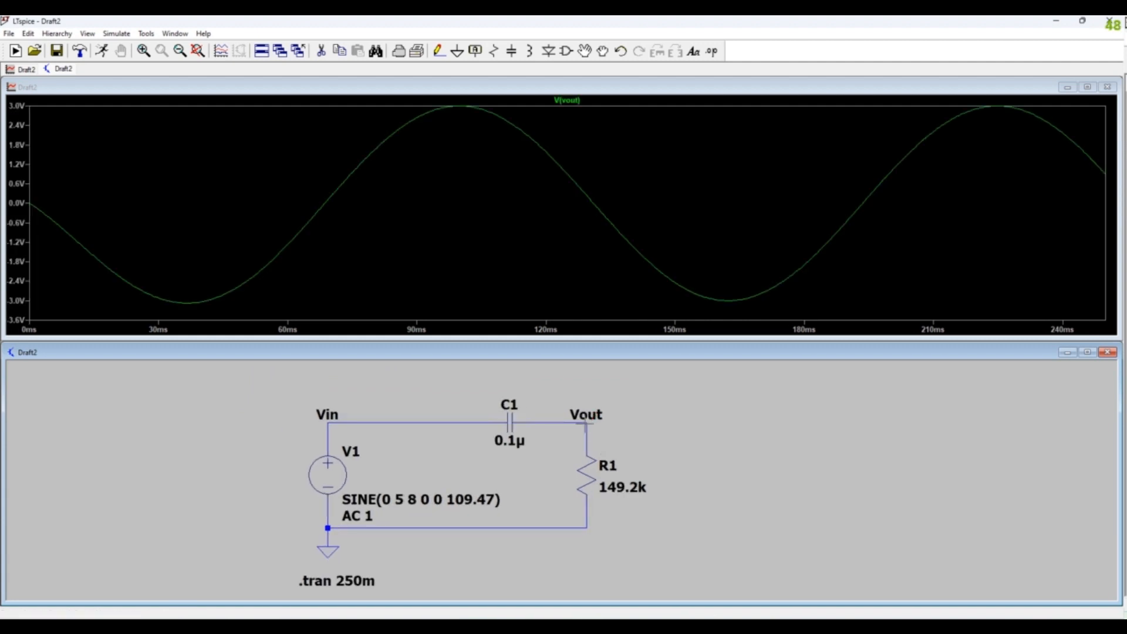
click(330, 414)
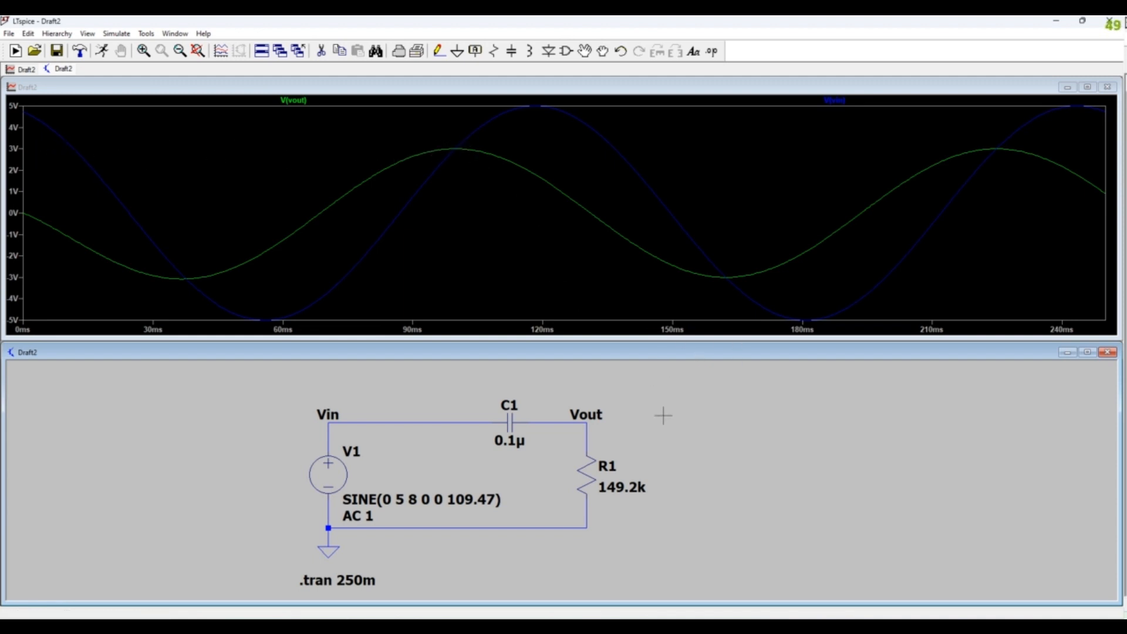
drag(680, 472, 685, 466)
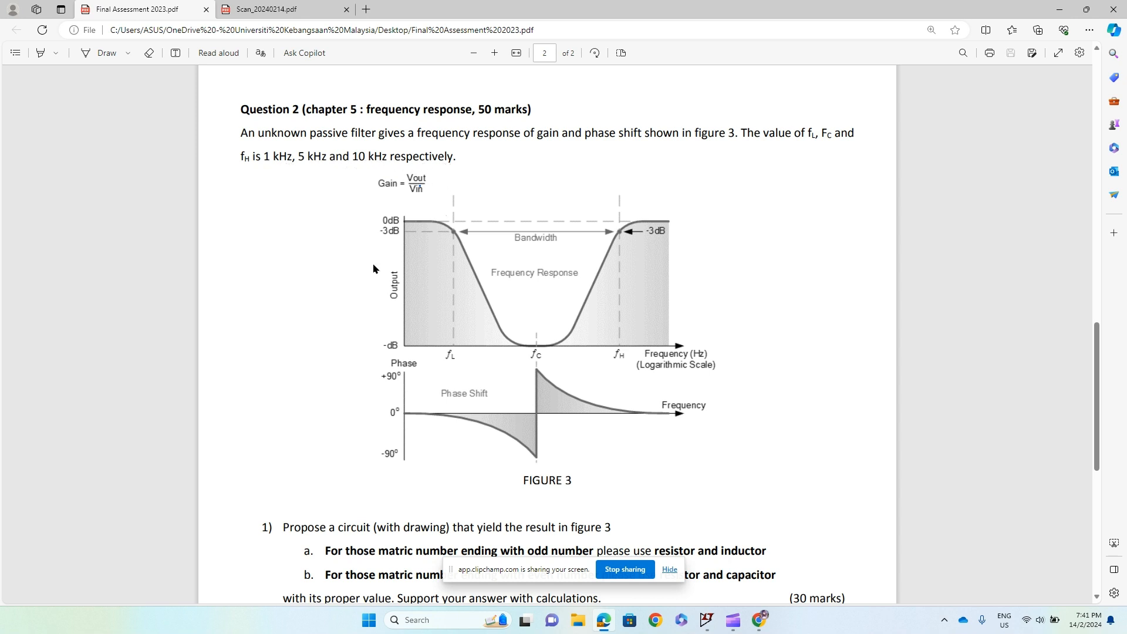
- Read Question 2's frequency-response figure and its component requirement for matric numbers ending with an odd number
scroll(359, 336, down, 3)
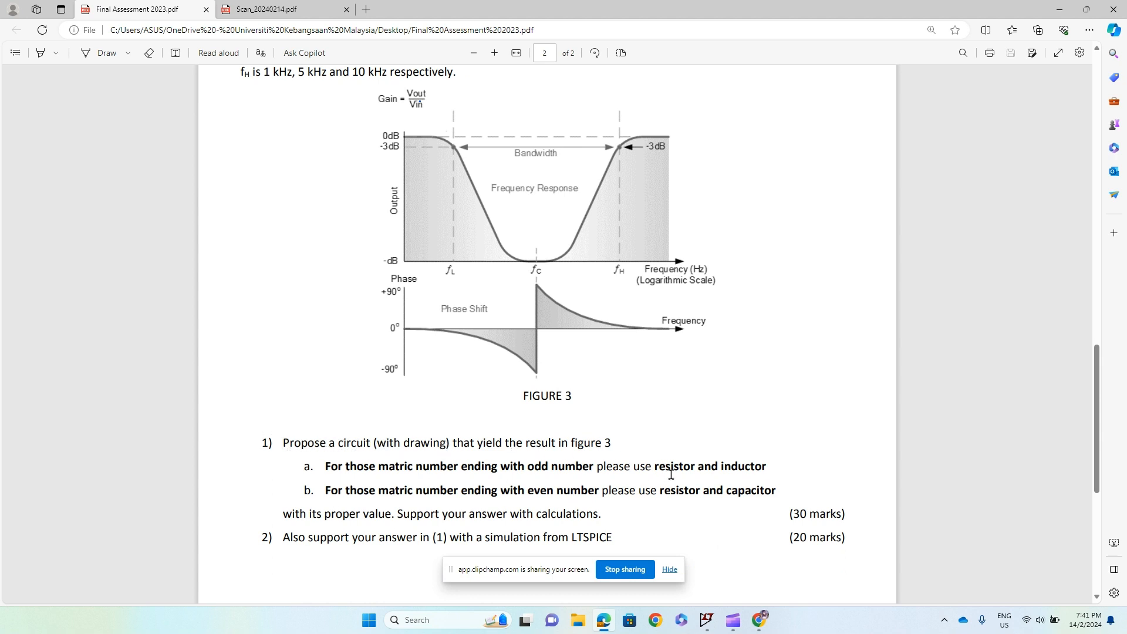
drag(590, 467, 768, 467)
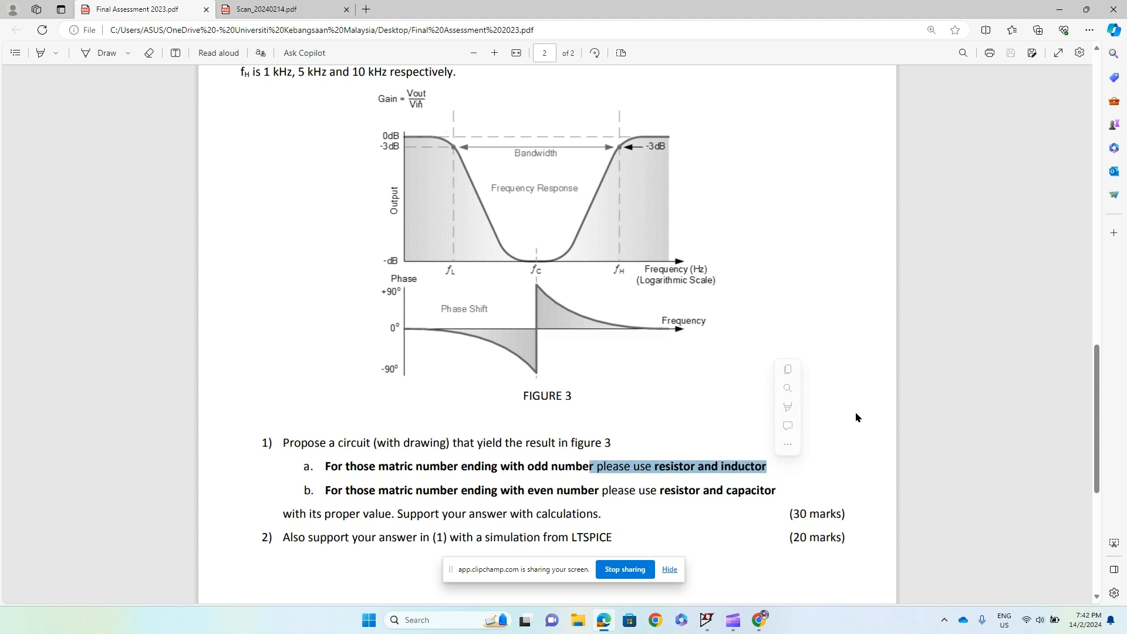
click(747, 227)
- Examine the handwritten Q2 solution in Scan_20240214.pdf, including the RL circuit drawing and the LPF and HPF resistor and inductor calculations
click(267, 9)
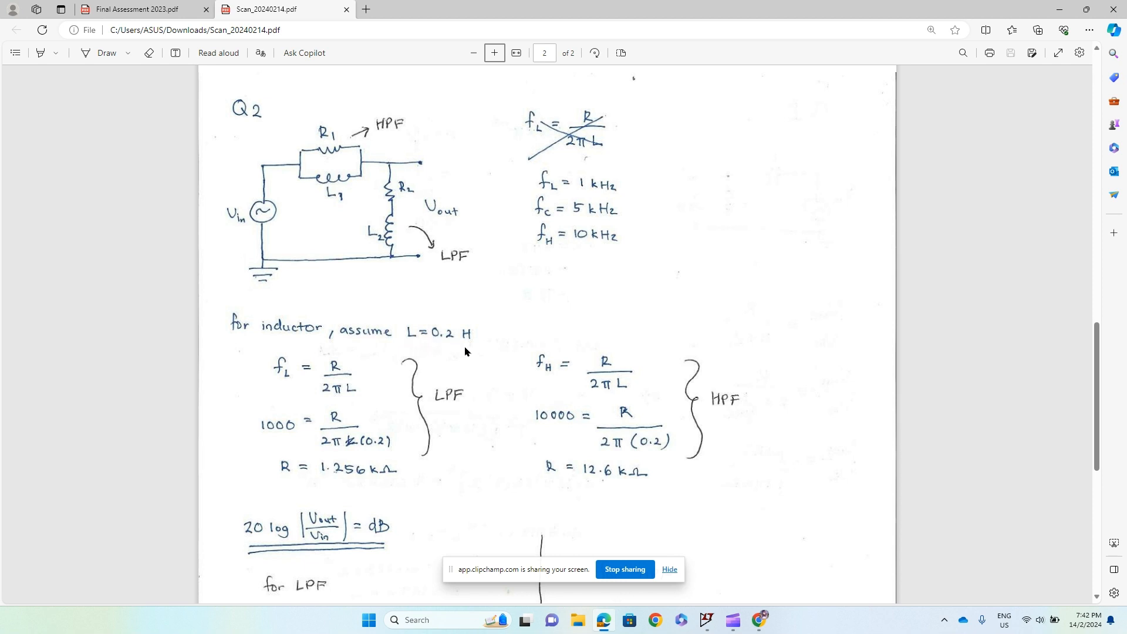
scroll(241, 375, down, 2)
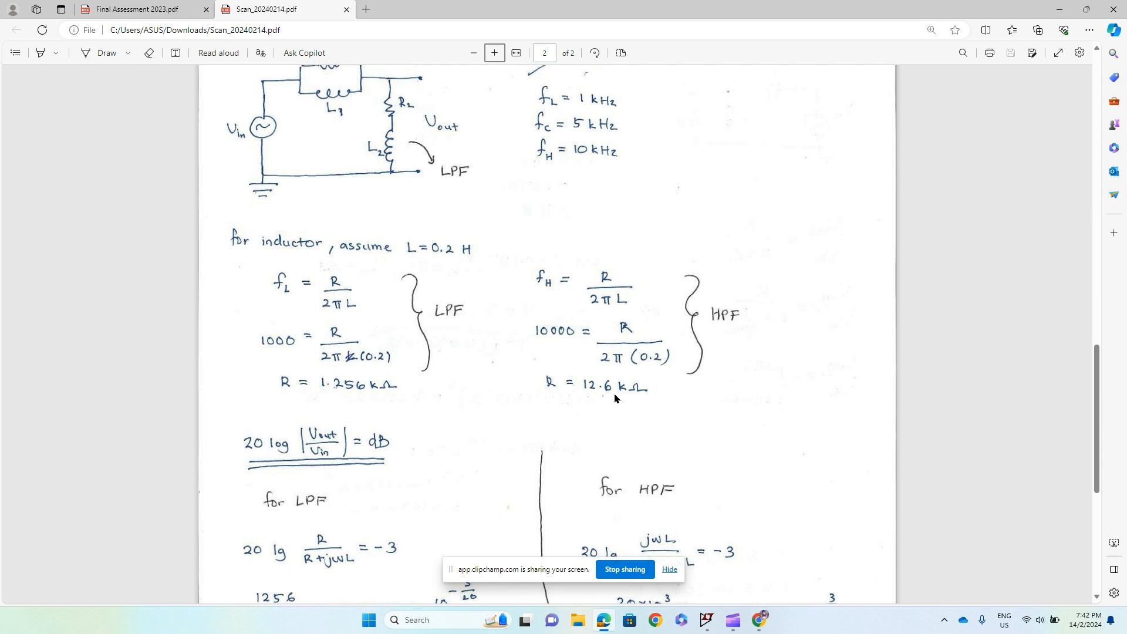
scroll(615, 398, down, 5)
scroll(422, 283, up, 1)
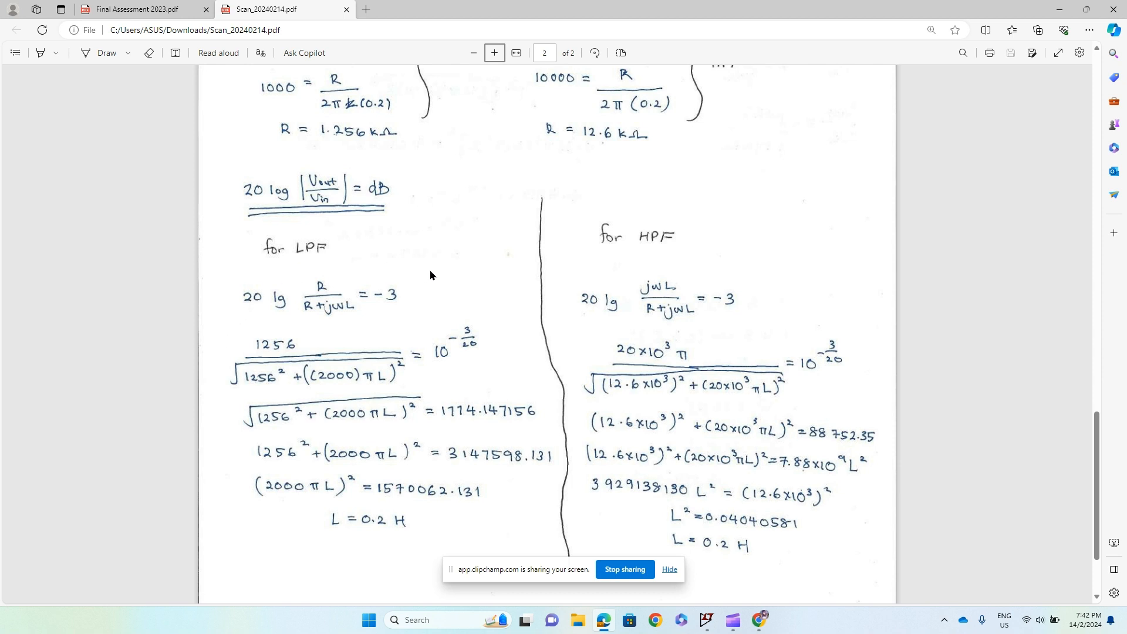
scroll(430, 275, up, 2)
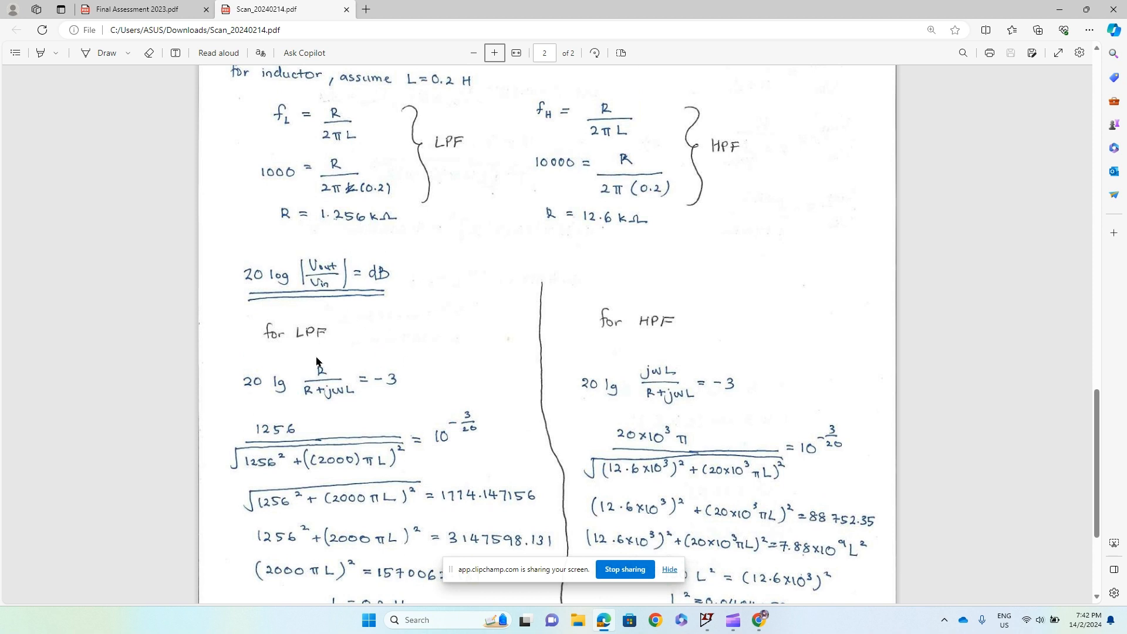
scroll(386, 436, down, 4)
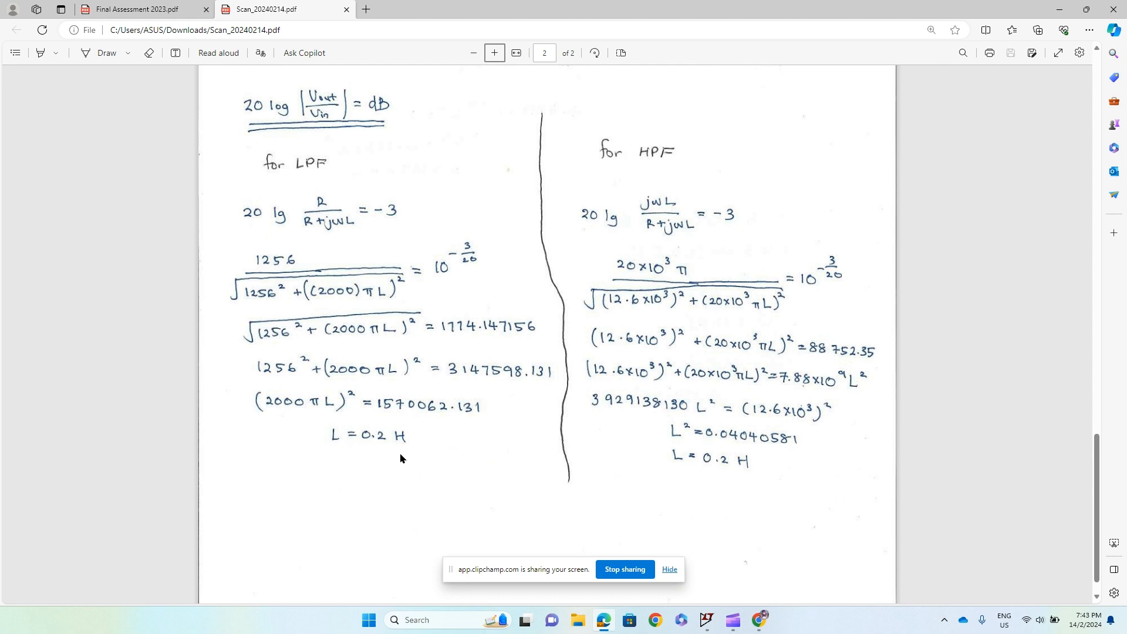
scroll(485, 444, up, 2)
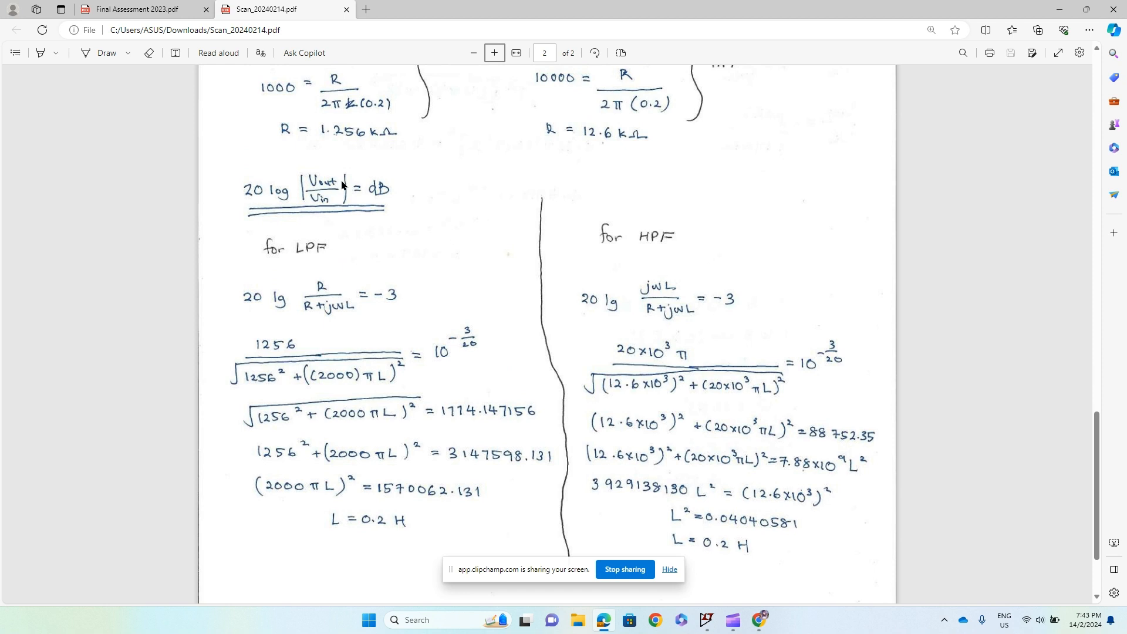
scroll(765, 270, down, 2)
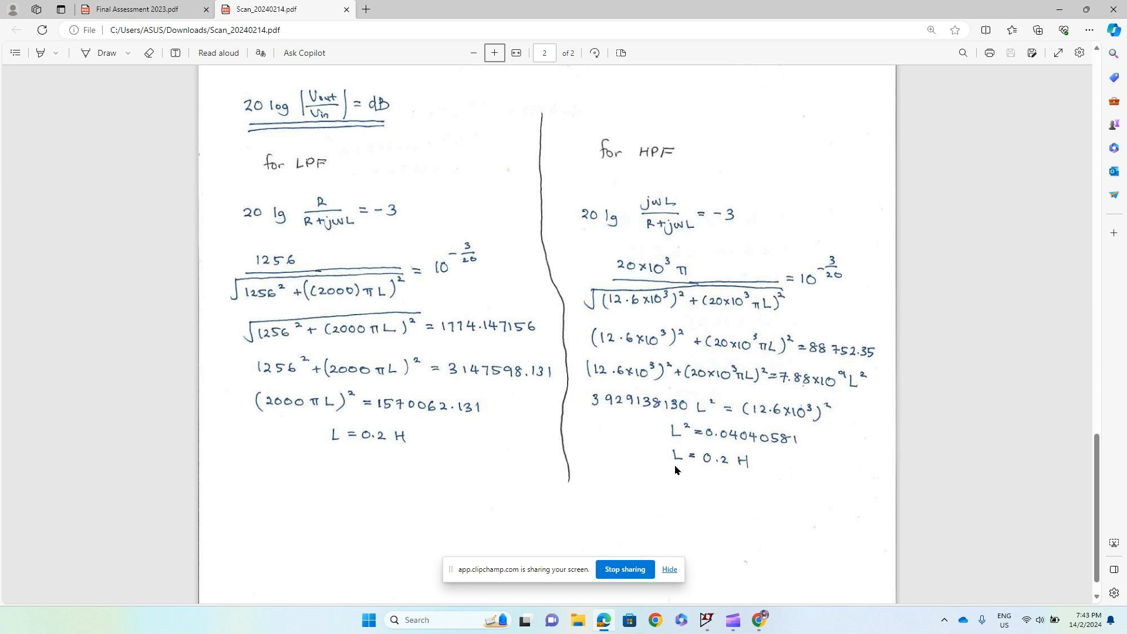
scroll(693, 452, down, 1)
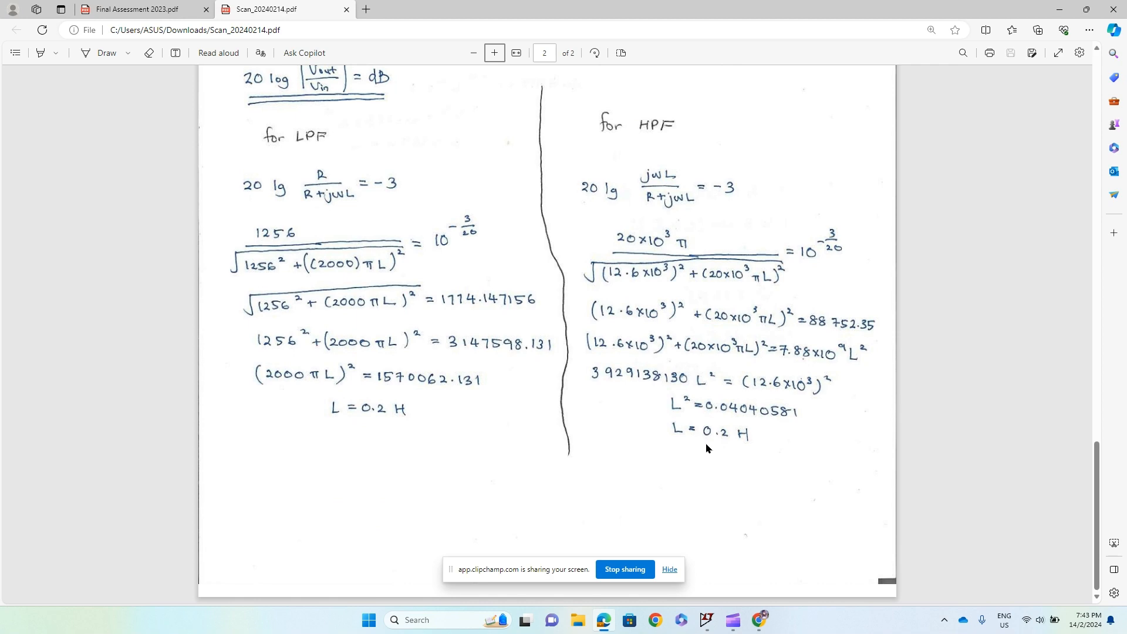
scroll(708, 449, up, 7)
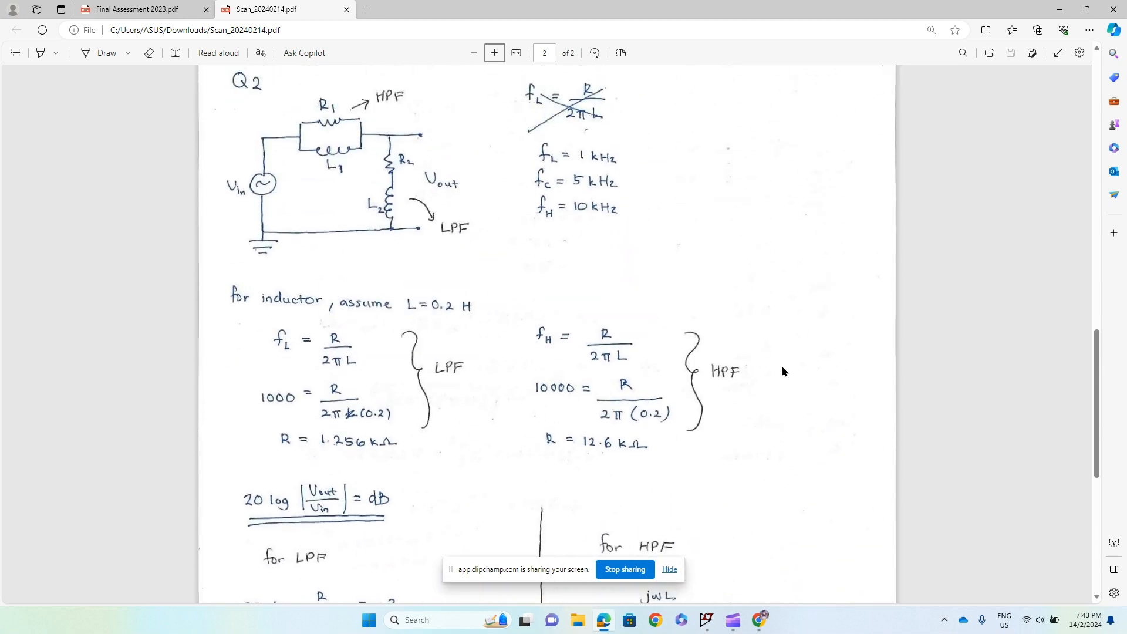
scroll(782, 371, up, 2)
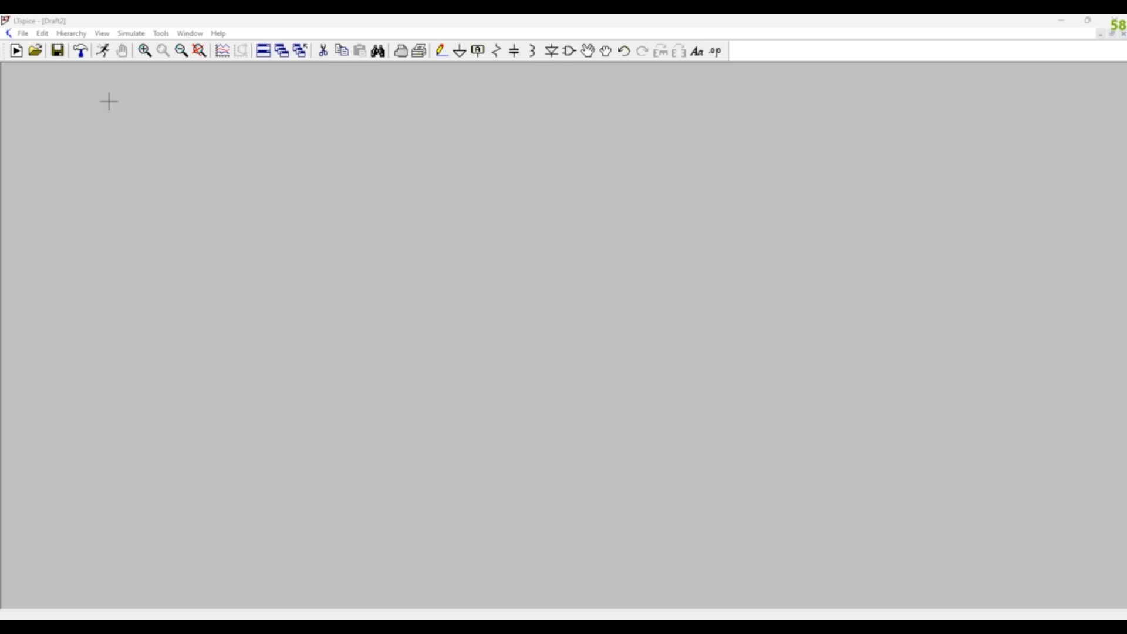
- Place one voltage source in the left part of the blank LTspice schematic
click(570, 51)
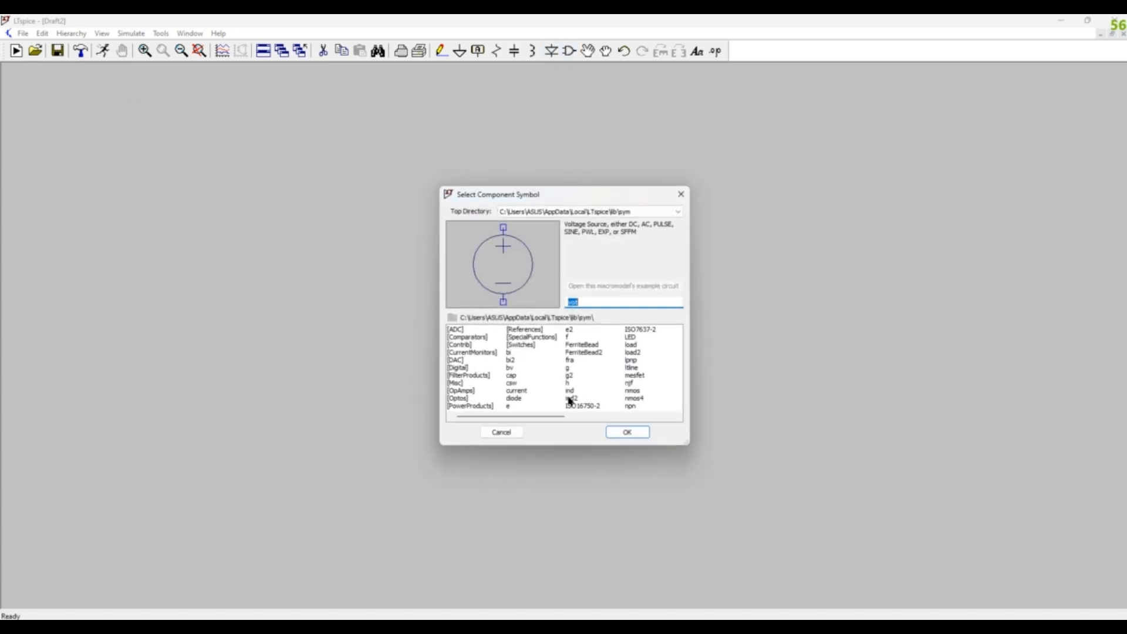
click(623, 431)
click(265, 335)
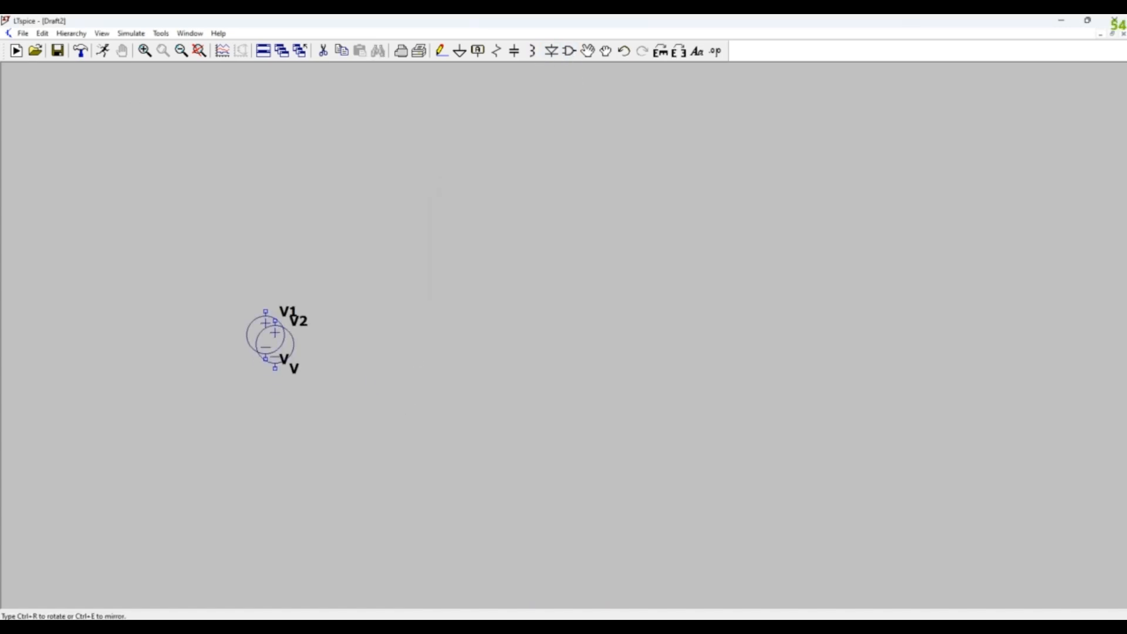
key(Escape)
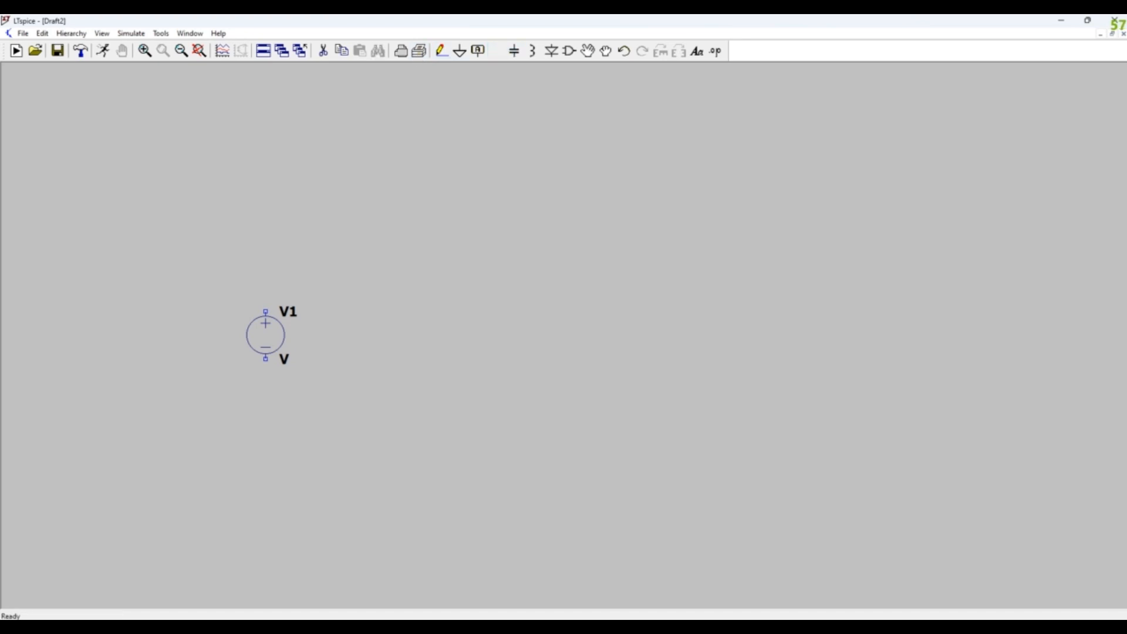
- Place resistor R1 horizontally above and right of V1, and R2 vertically farther right with its labels on the right side
click(497, 51)
key(ctrl+r)
key(ctrl+r)
key(ctrl+r)
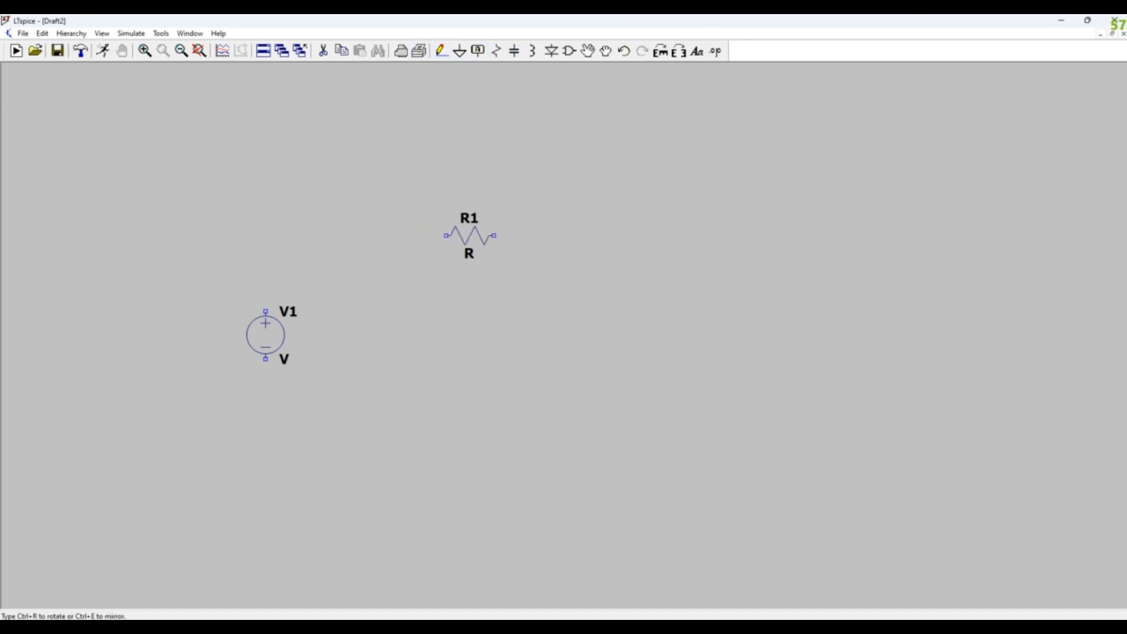
key(ctrl+r)
key(ctrl+r)
click(459, 235)
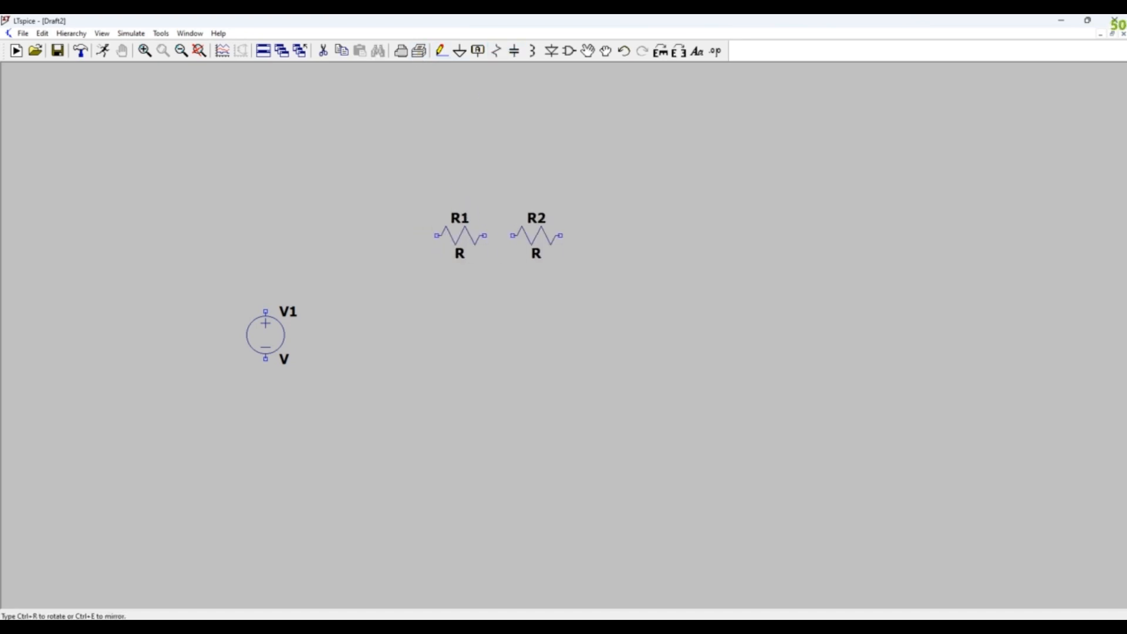
key(ctrl+r)
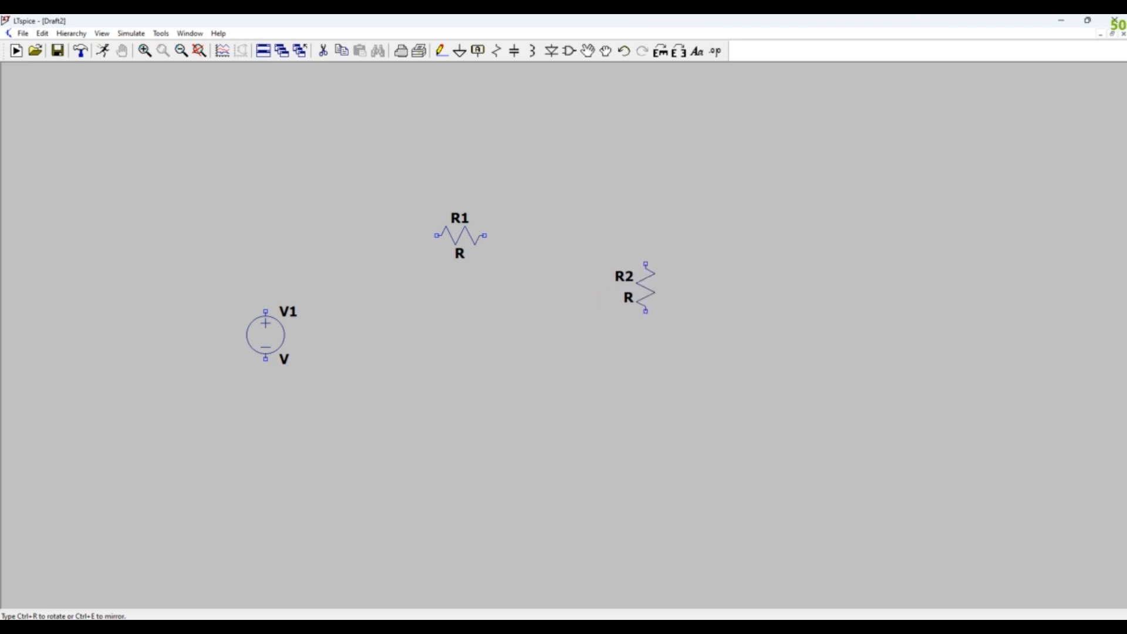
key(ctrl+e)
click(646, 296)
key(Escape)
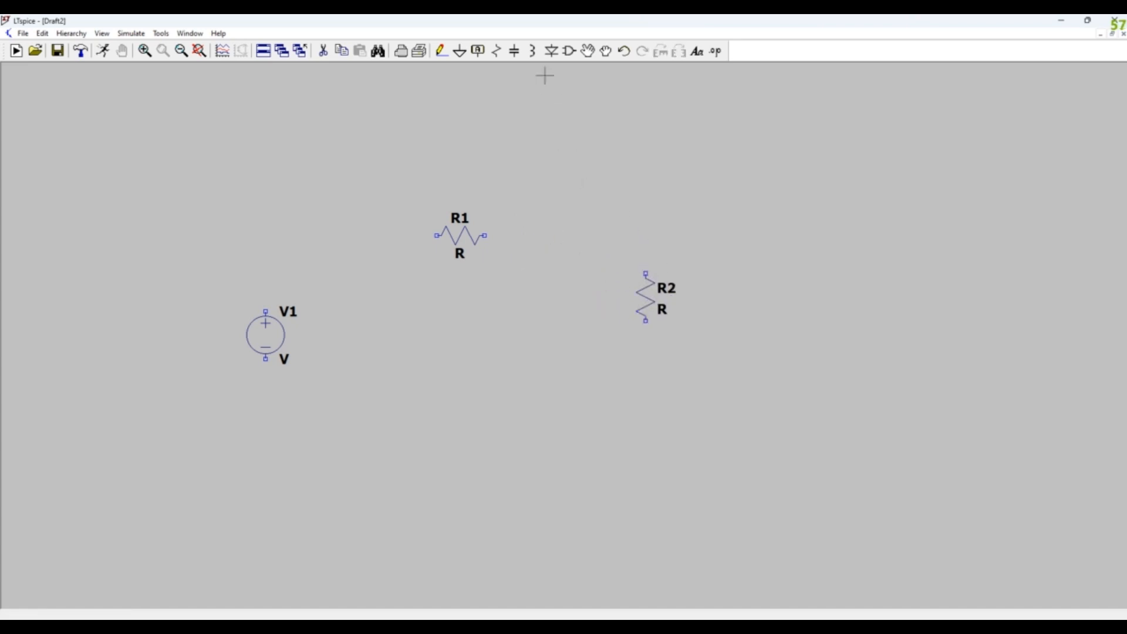
- Place inductor L1 horizontally beneath R1 and inductor L2 vertically beneath R2
click(532, 51)
key(ctrl+r)
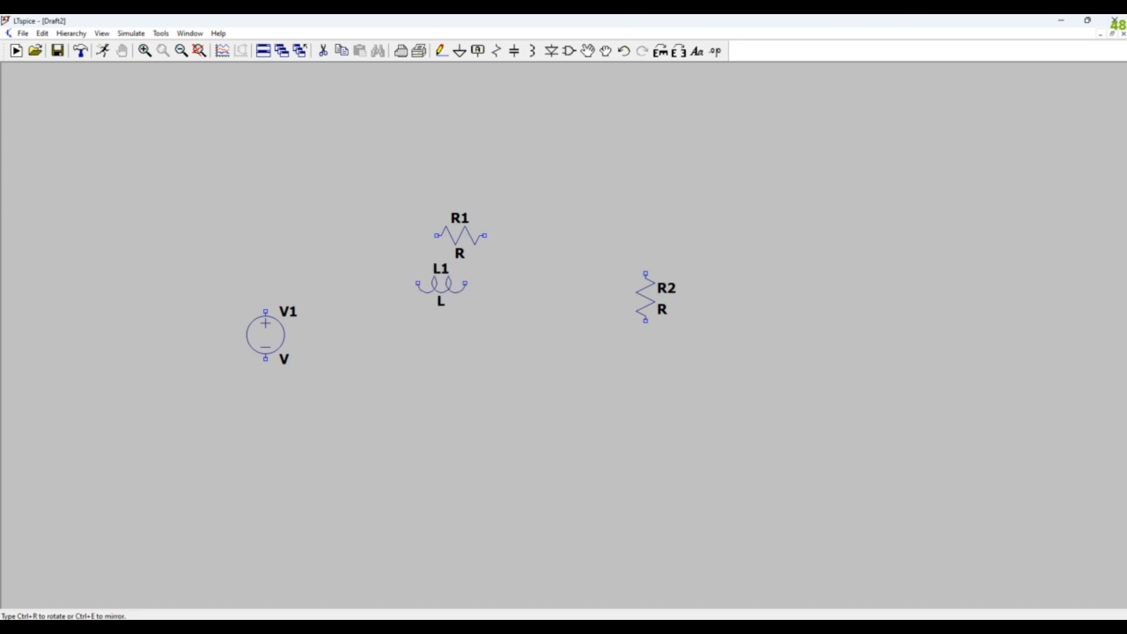
click(459, 291)
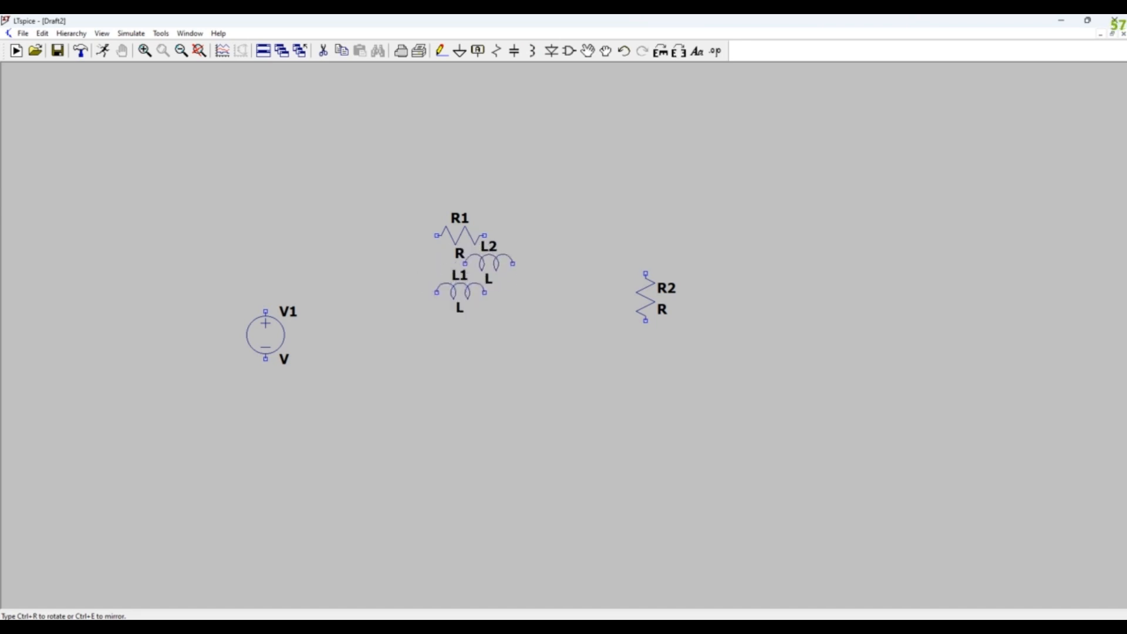
key(ctrl+r)
click(646, 372)
key(Escape)
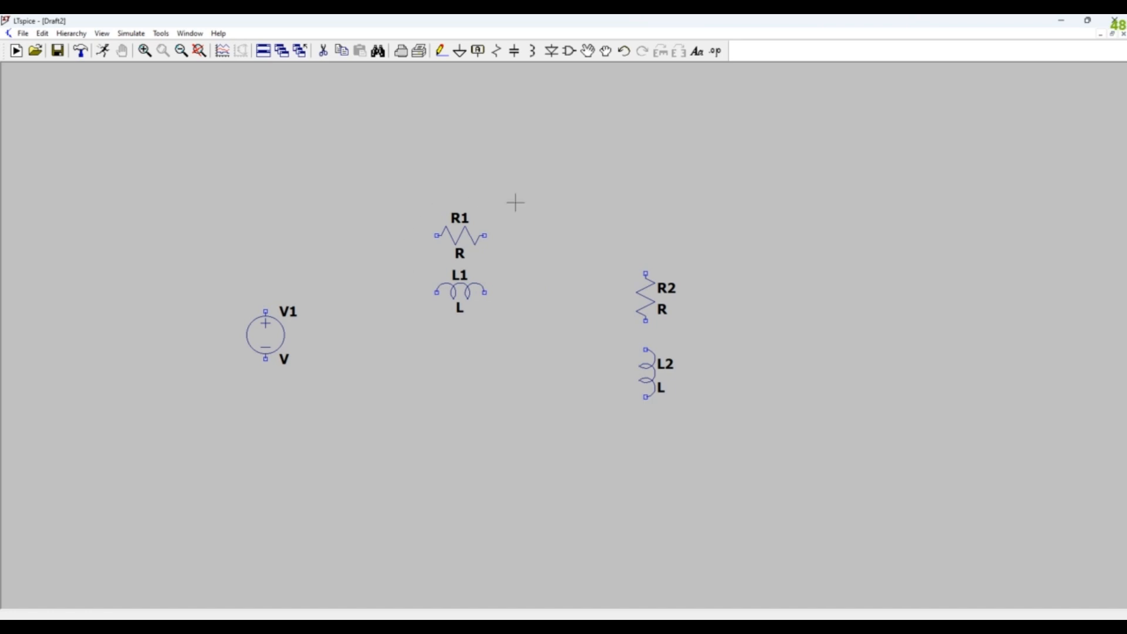
- Wire both ends of R1 to the matching ends of L1 to connect them in parallel
click(442, 53)
click(436, 235)
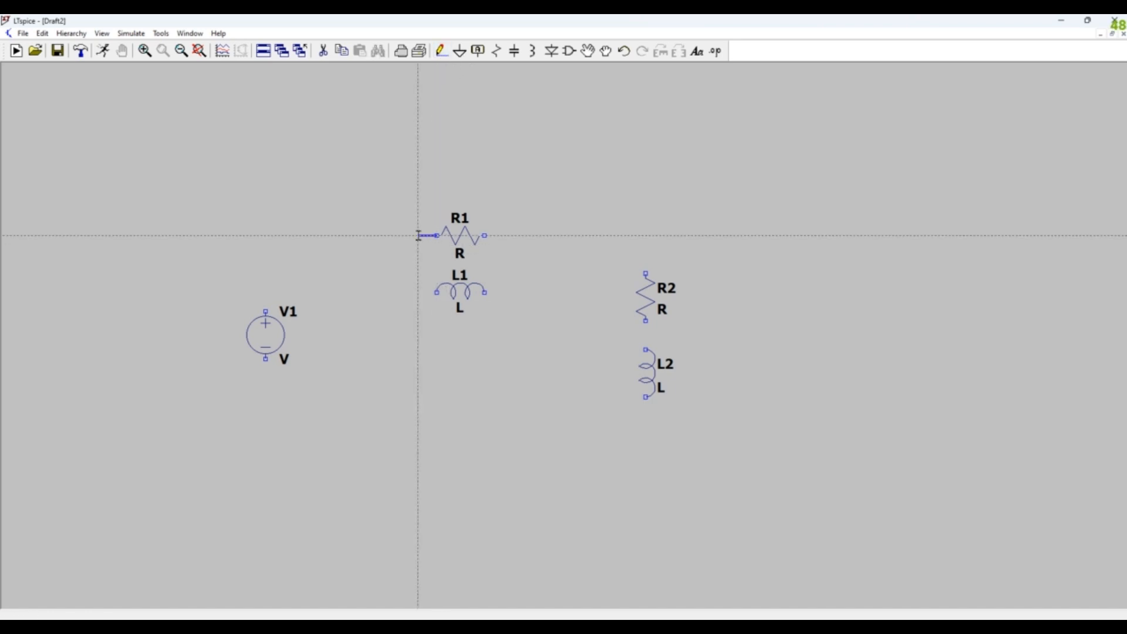
click(417, 292)
click(437, 291)
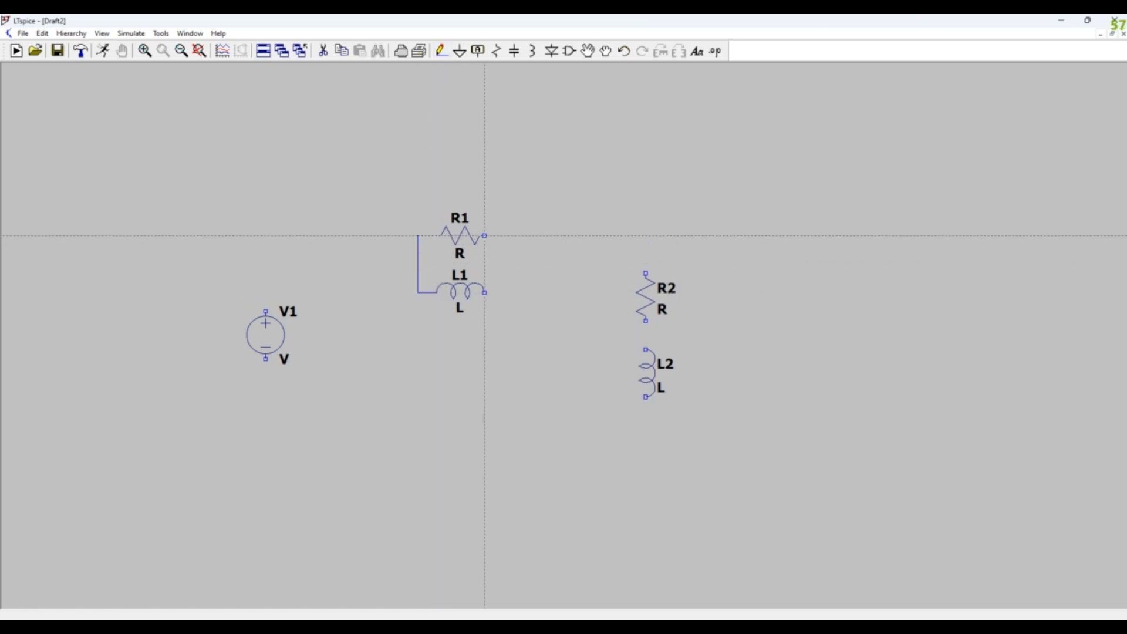
click(484, 235)
click(494, 292)
click(485, 292)
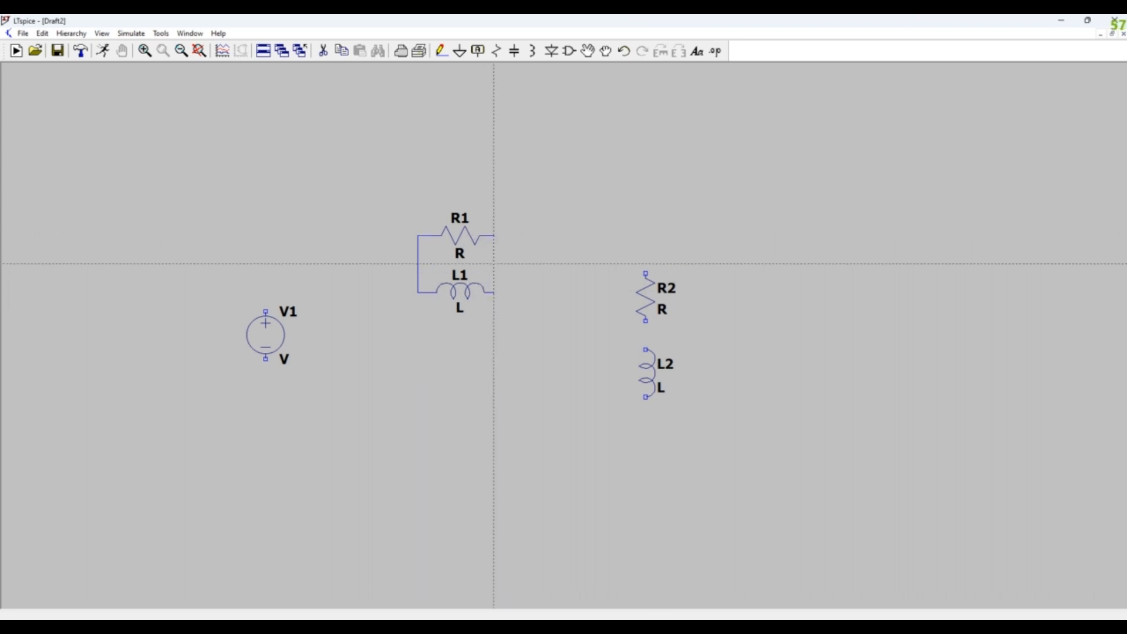
- Wire the R1–L1 parallel pair in series with R2 and L2, and close the loop through both terminals of V1
click(494, 264)
click(645, 263)
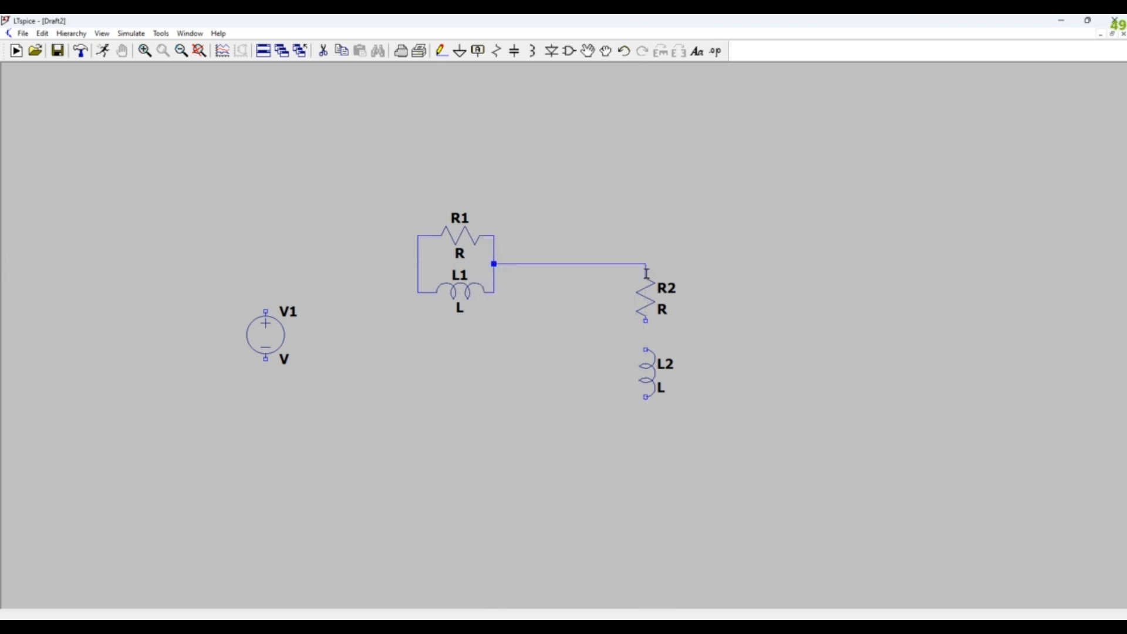
click(645, 349)
click(645, 397)
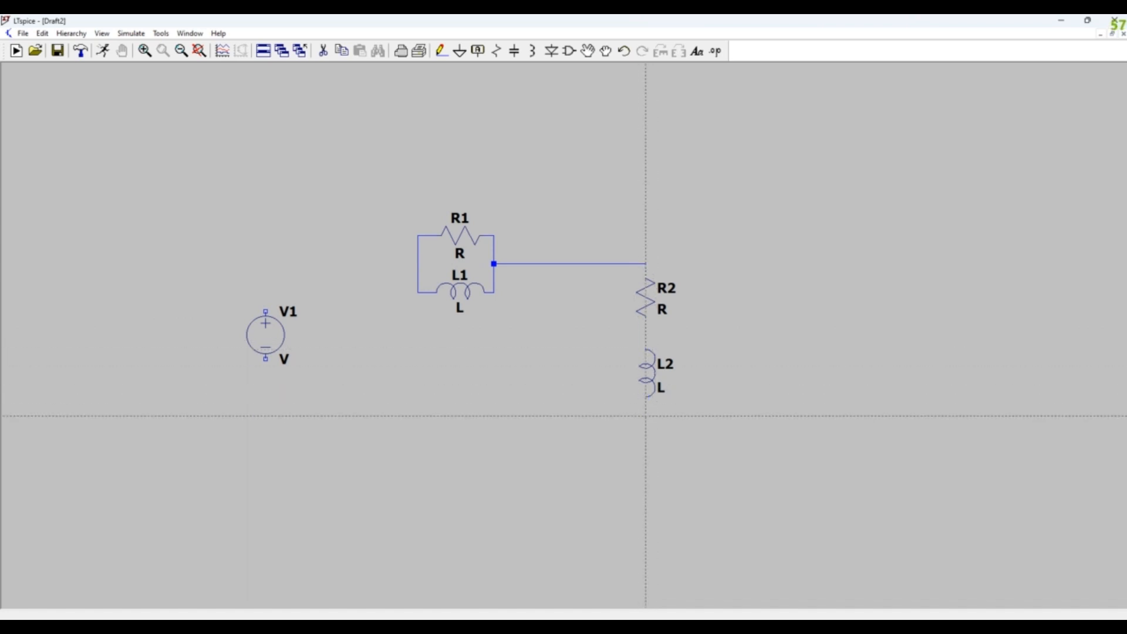
click(646, 416)
click(266, 357)
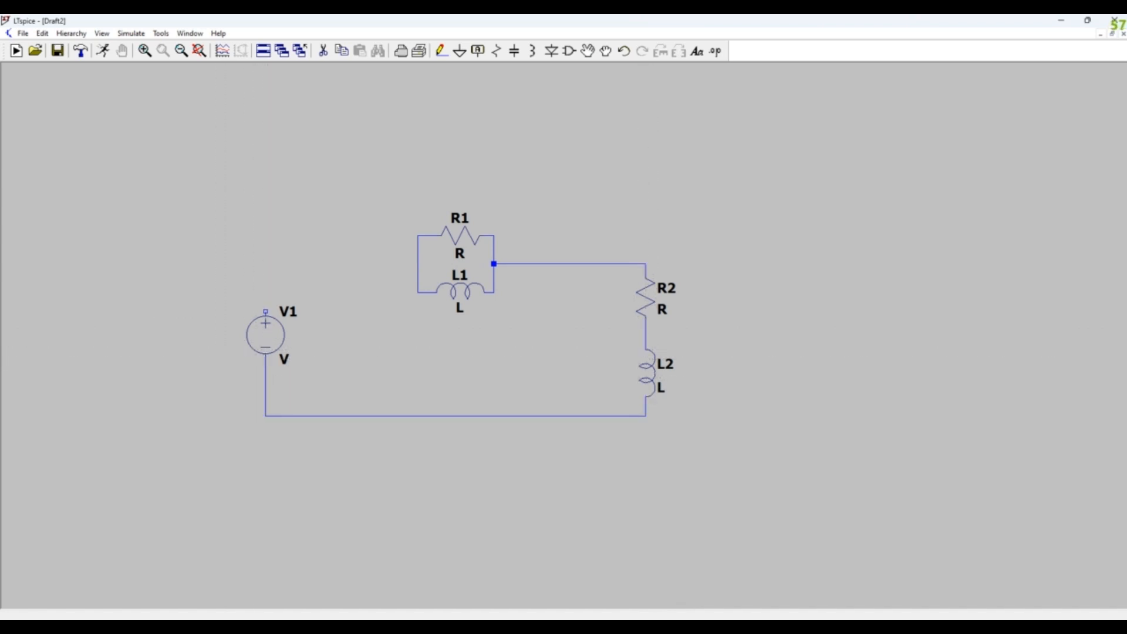
click(266, 311)
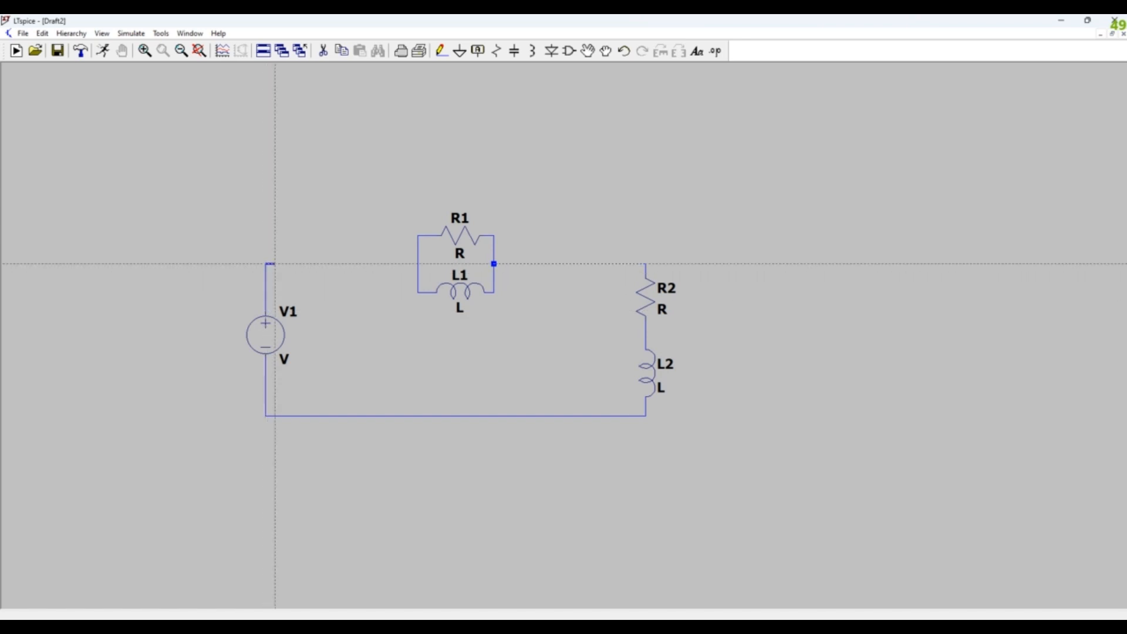
click(417, 263)
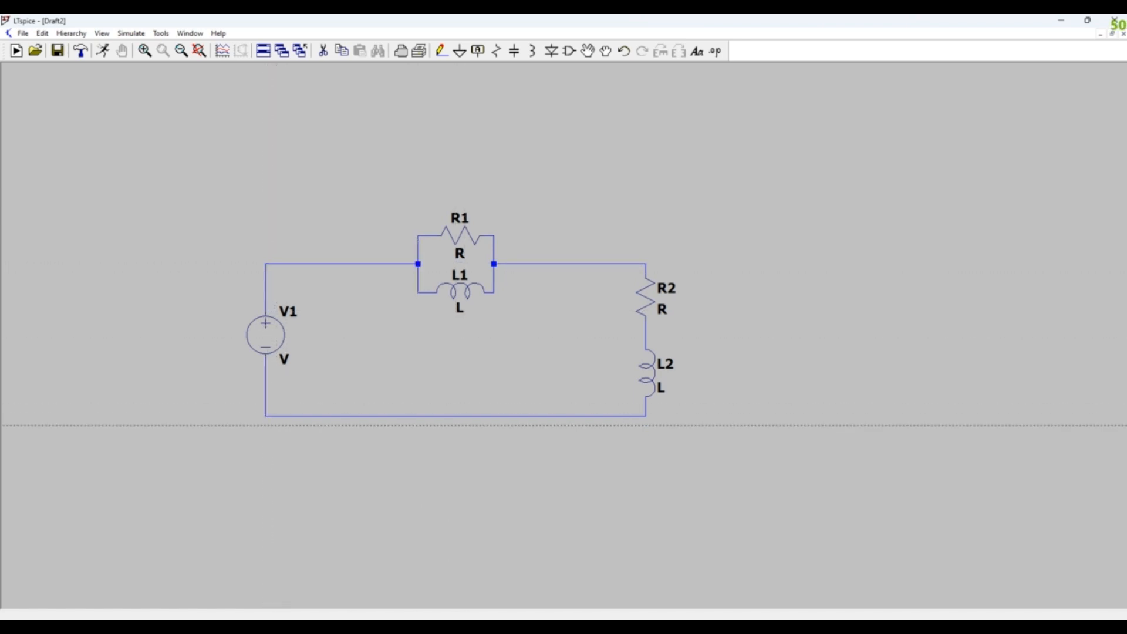
- Add a short wire down from the bottom wire of the loop and place a ground symbol at its end
click(427, 416)
click(427, 453)
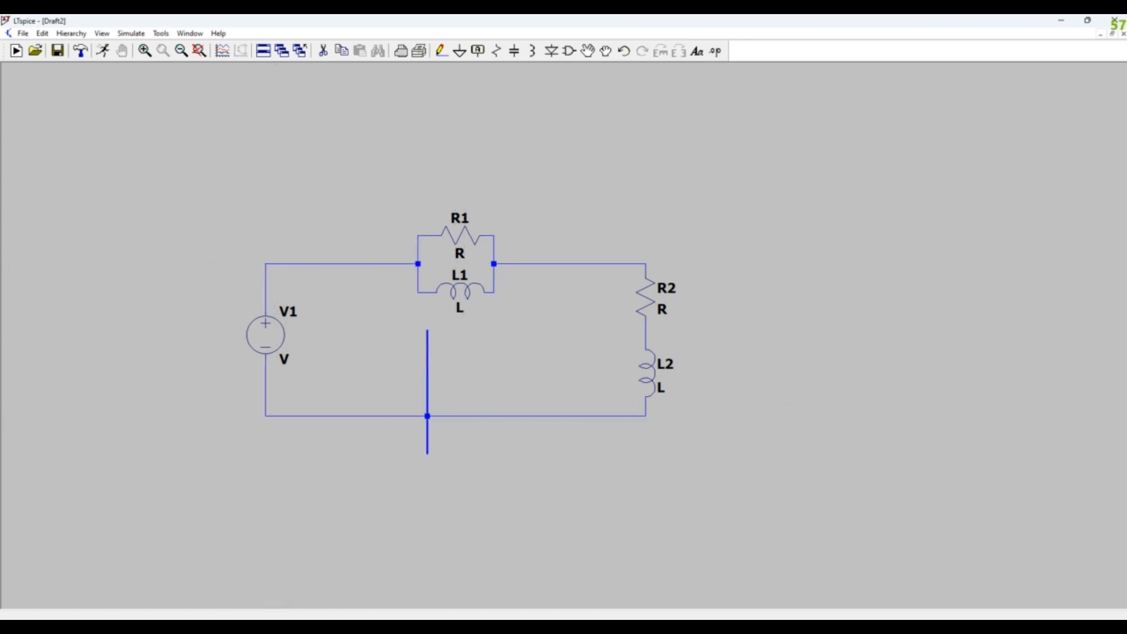
right_click(428, 330)
click(460, 51)
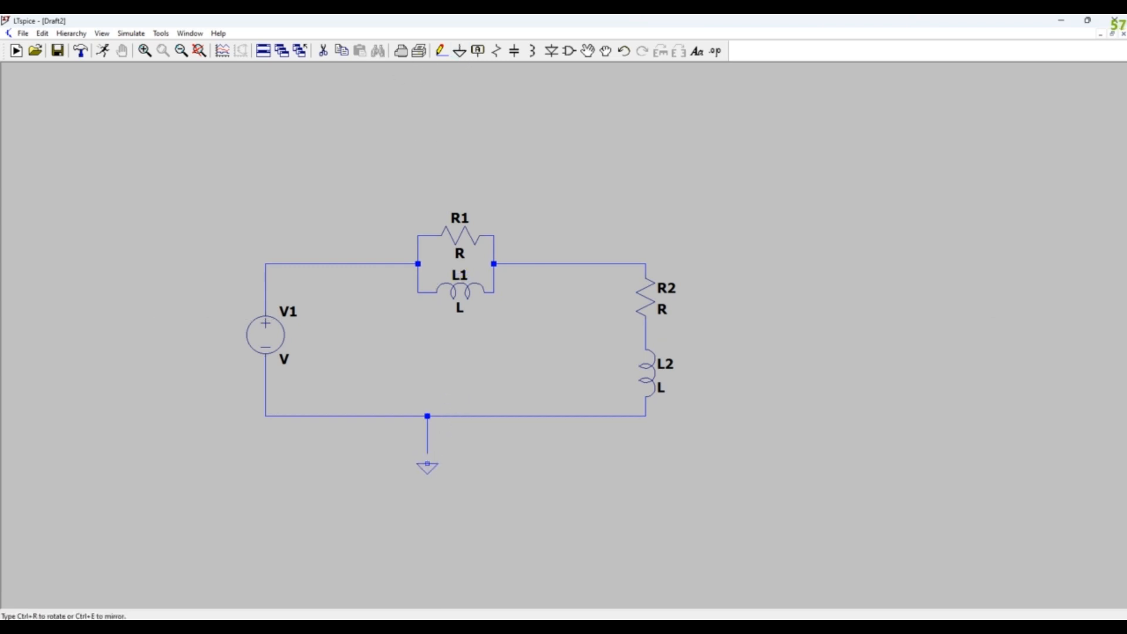
click(427, 453)
right_click(626, 201)
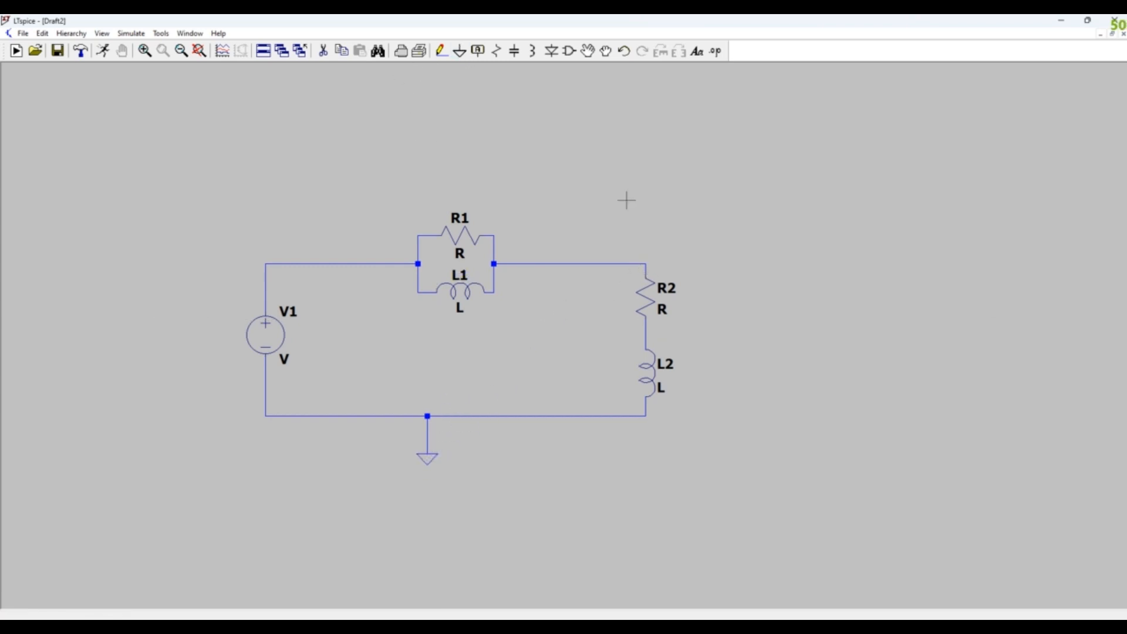
- Label the node at the top of R2 as Vout
click(478, 51)
text(V)
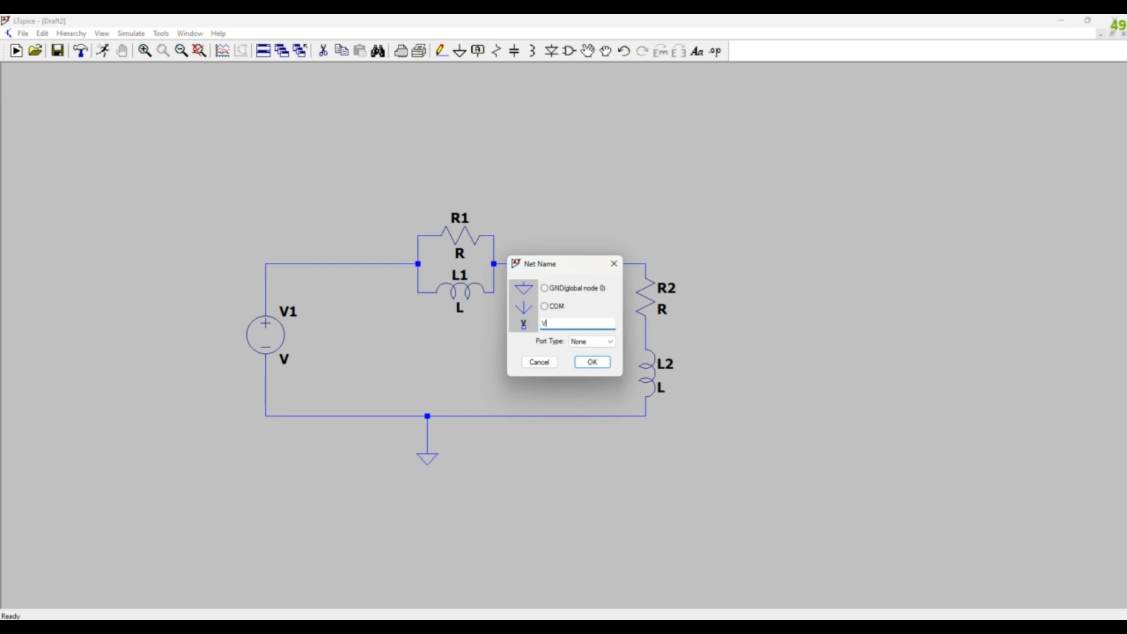
text(out)
click(591, 363)
click(645, 264)
key(Escape)
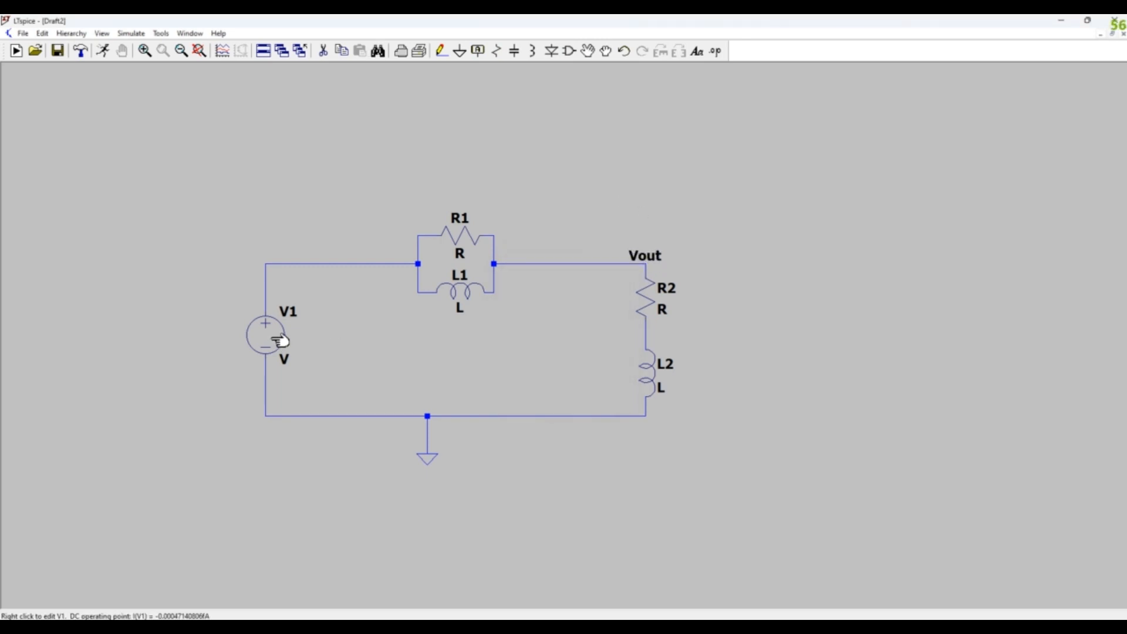
- Define V1 as a sine source with 0 V offset, 1 V amplitude, 1k frequency and an AC amplitude of 1
scroll(417, 326, up, 1)
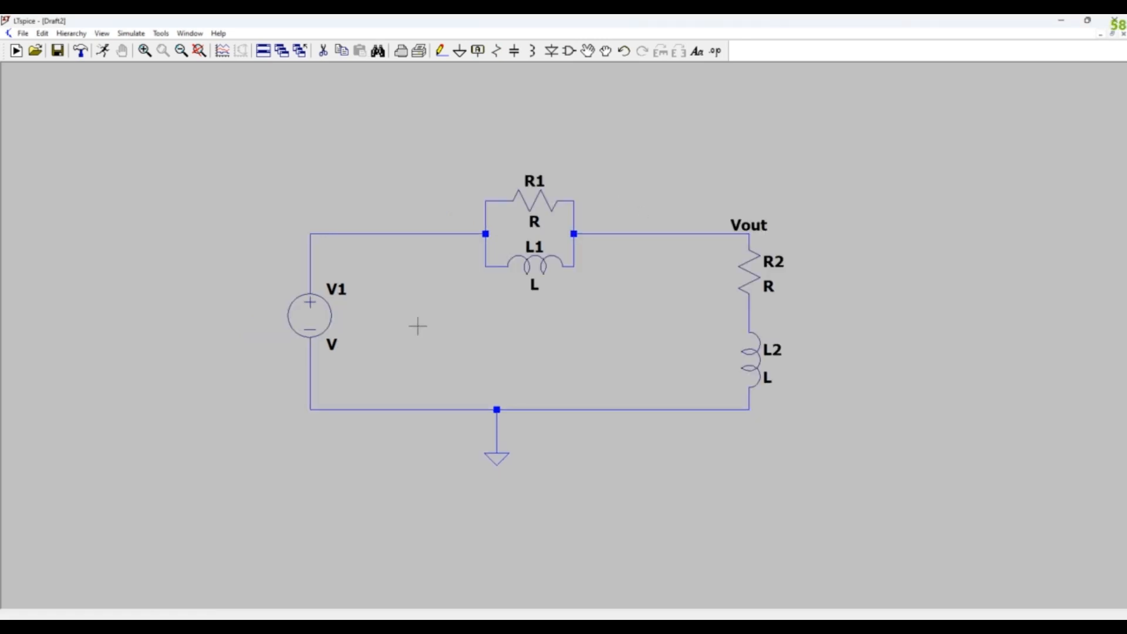
right_click(319, 322)
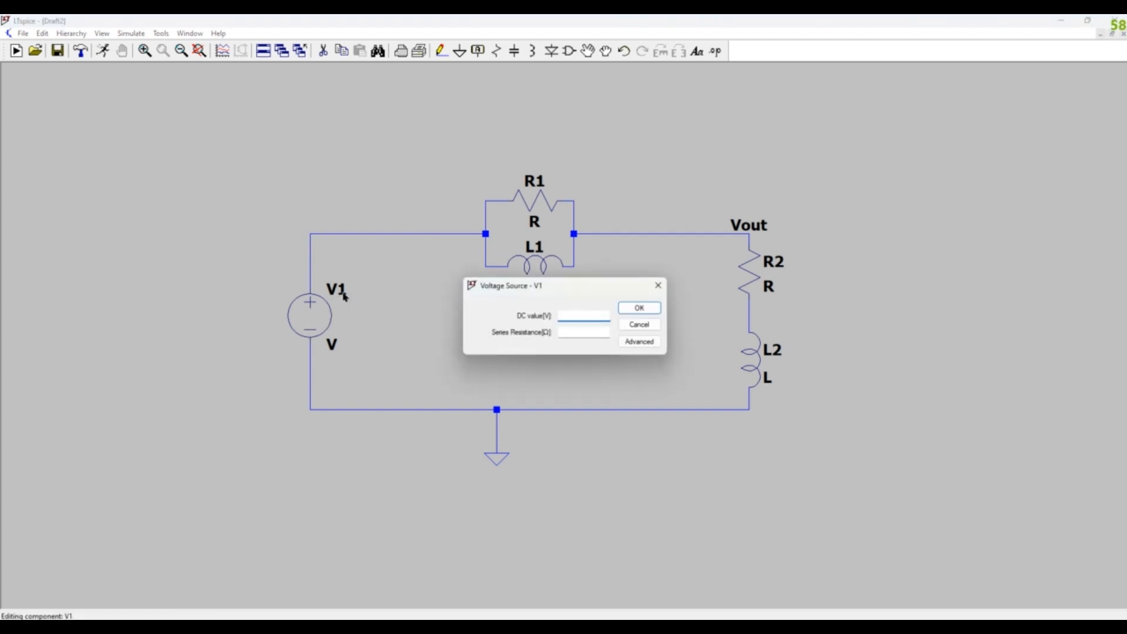
click(646, 344)
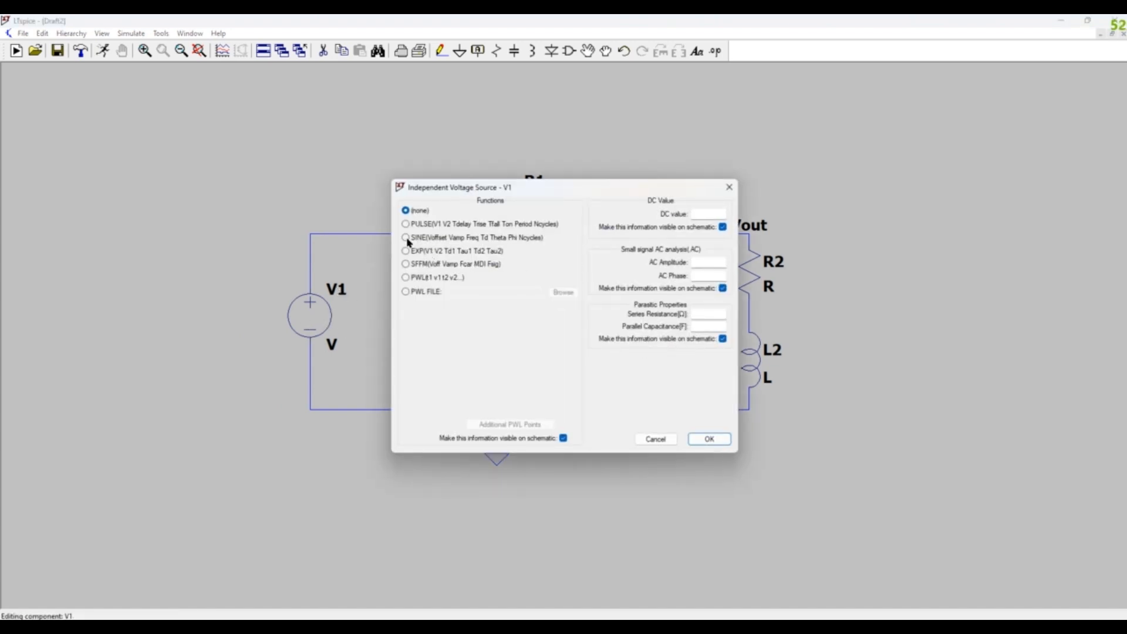
click(405, 238)
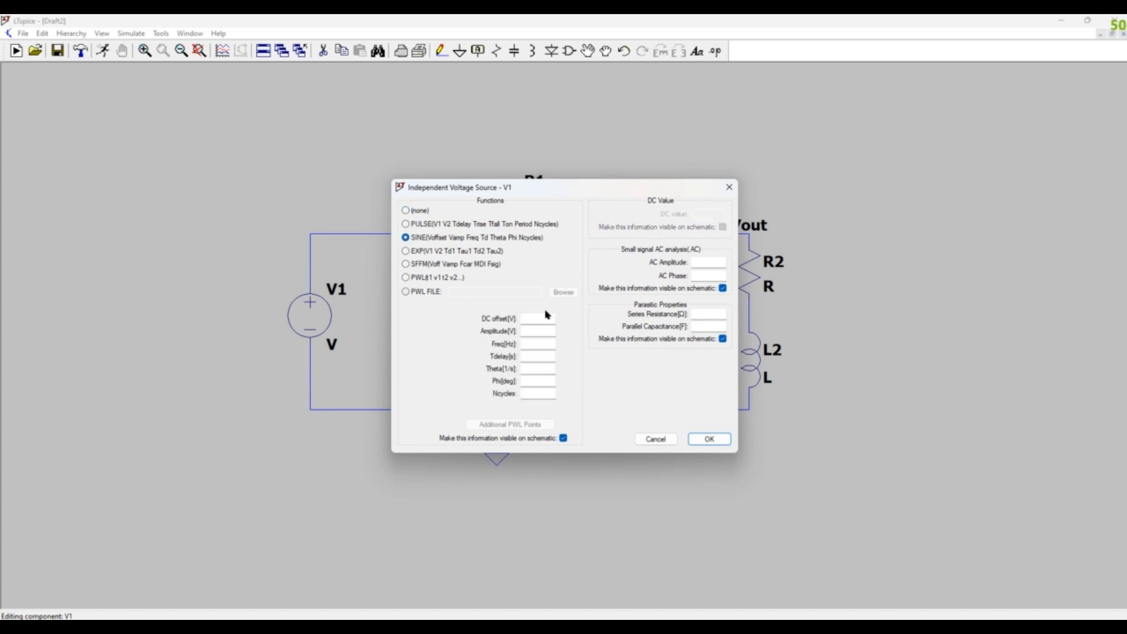
text(0)
click(549, 332)
text(1)
click(550, 343)
click(714, 264)
text(1)
click(718, 437)
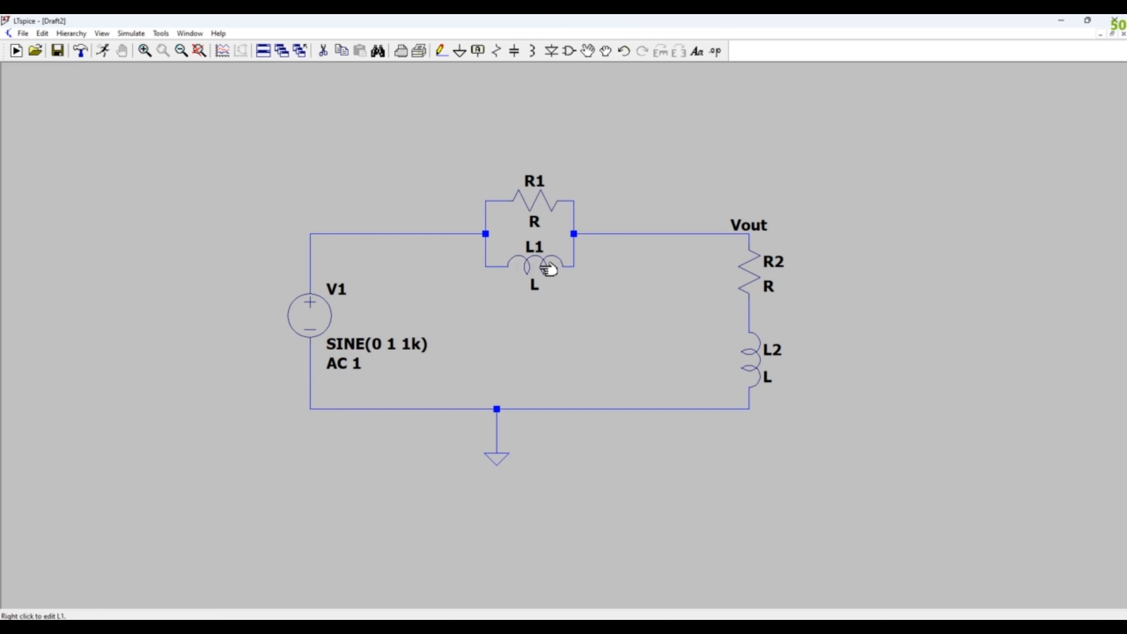
- Set the inductance of both L1 and L2 to 0.2 H
right_click(545, 264)
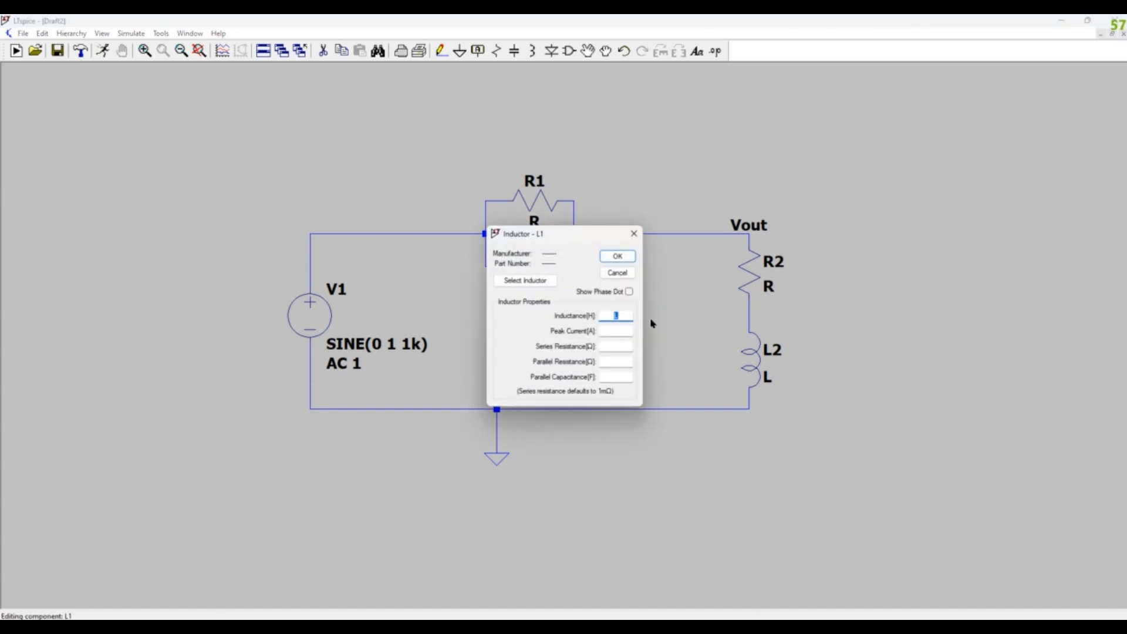
text(0.2)
click(616, 256)
right_click(757, 368)
text(0.2)
click(616, 257)
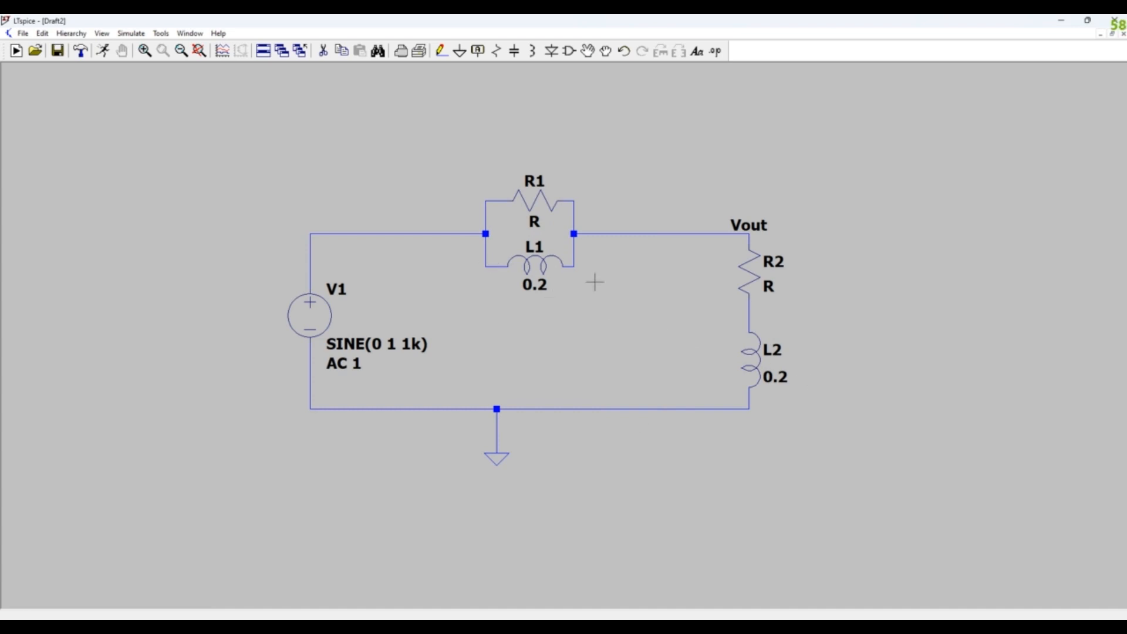
- Set the resistance of R1 to 12566.37 Ω and of R2 to 1256.64 Ω
right_click(544, 207)
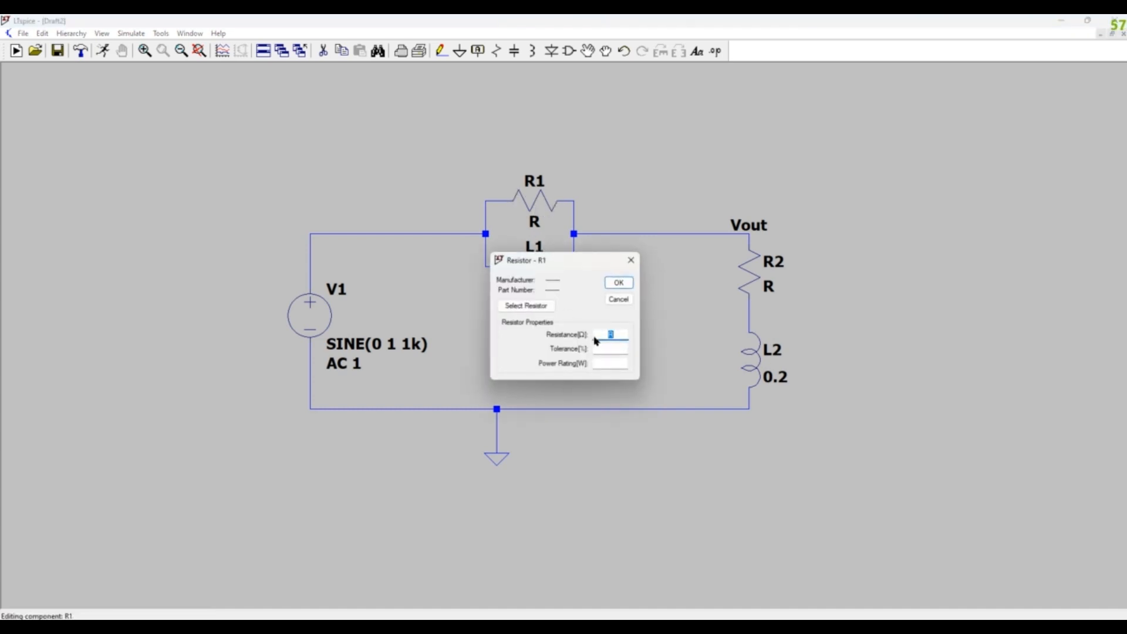
text(12566.37)
click(618, 282)
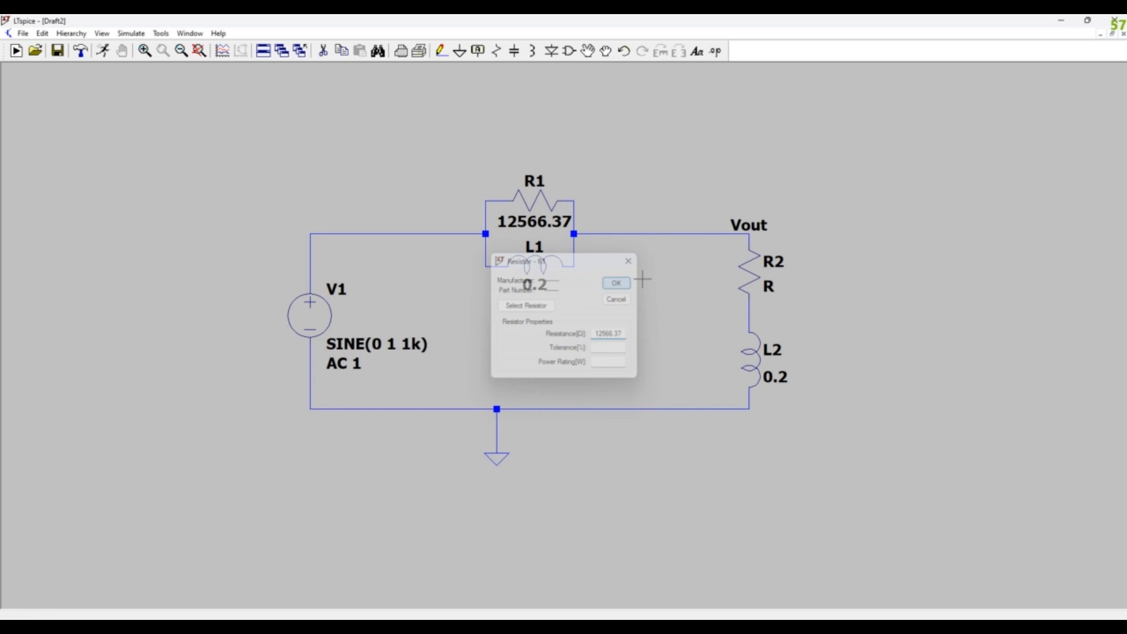
right_click(750, 276)
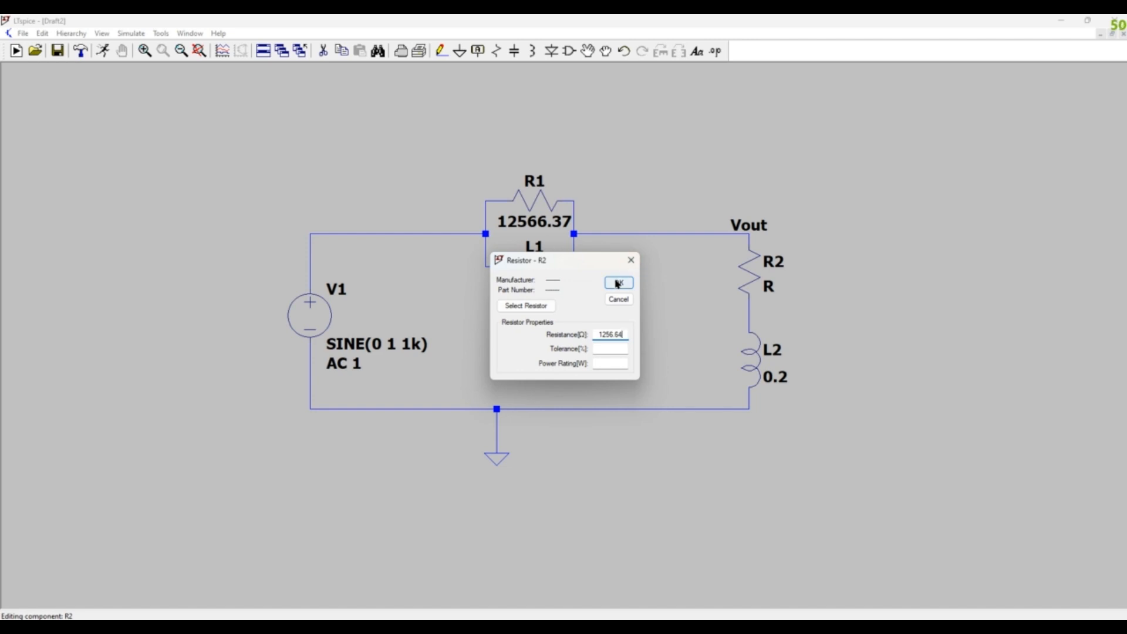
click(617, 284)
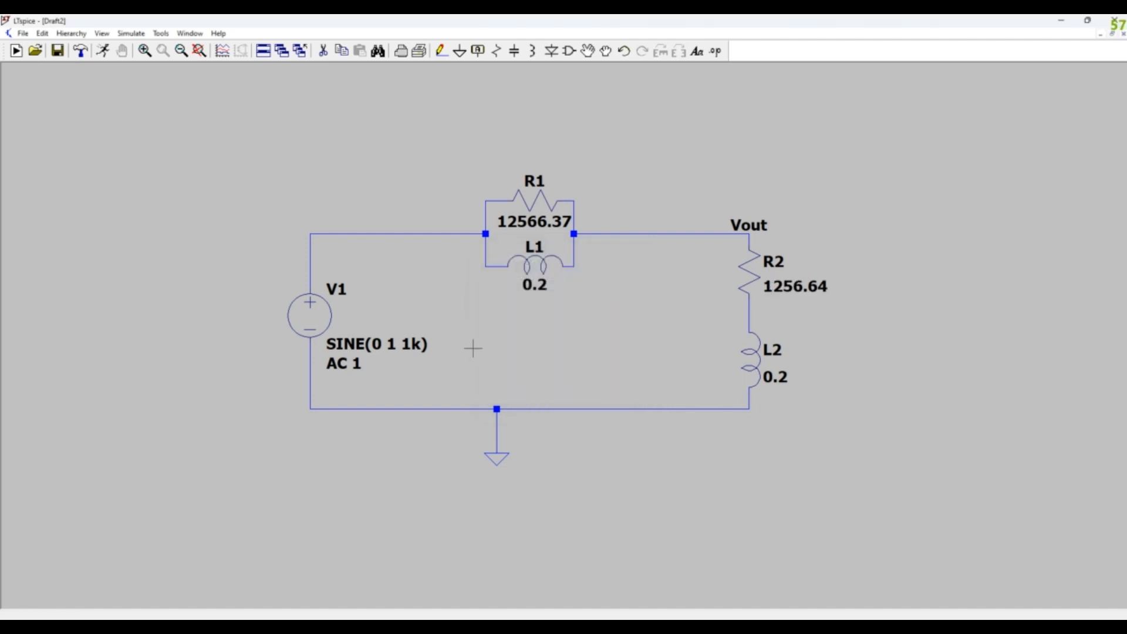
- Set up a decade AC analysis with 100 points per decade from 1 Hz to 200k, placing its directive below V1
click(130, 34)
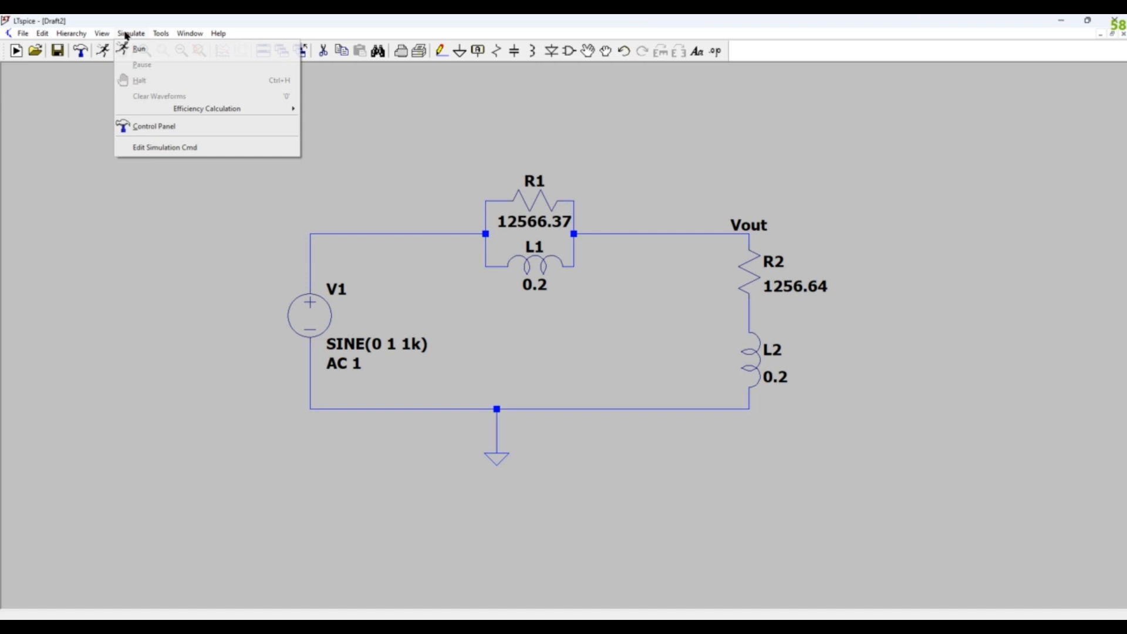
click(149, 148)
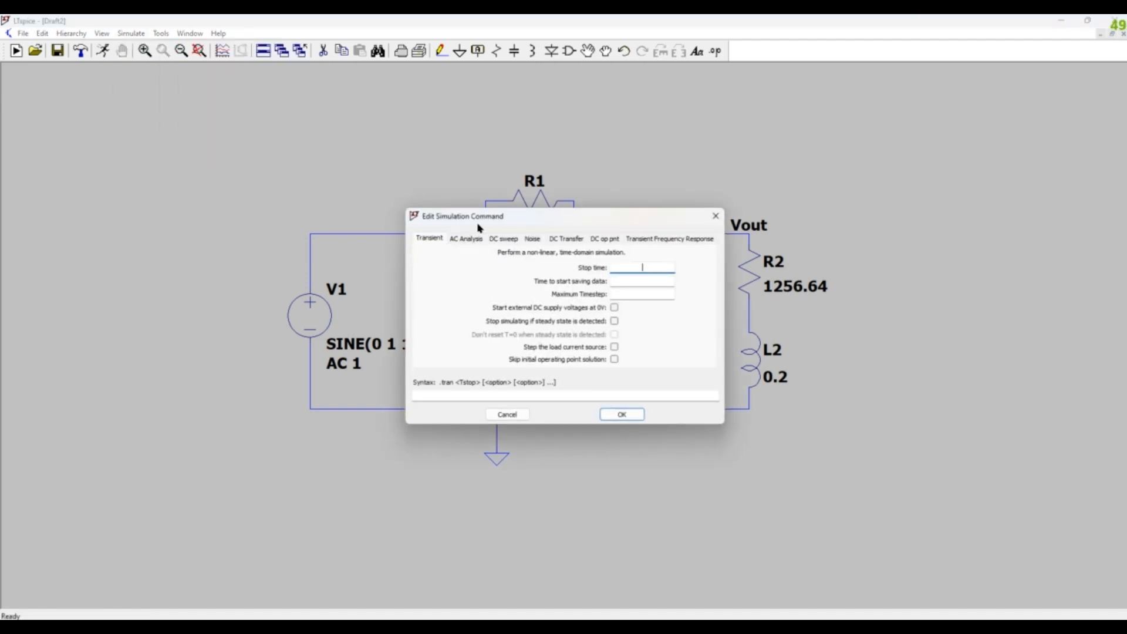
click(469, 239)
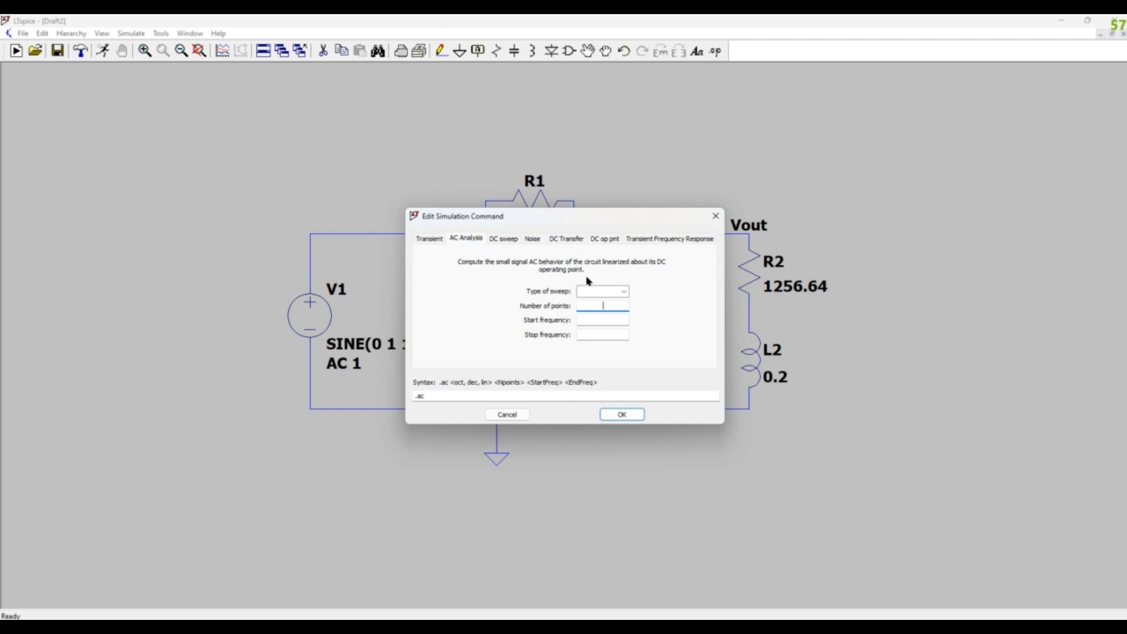
click(622, 292)
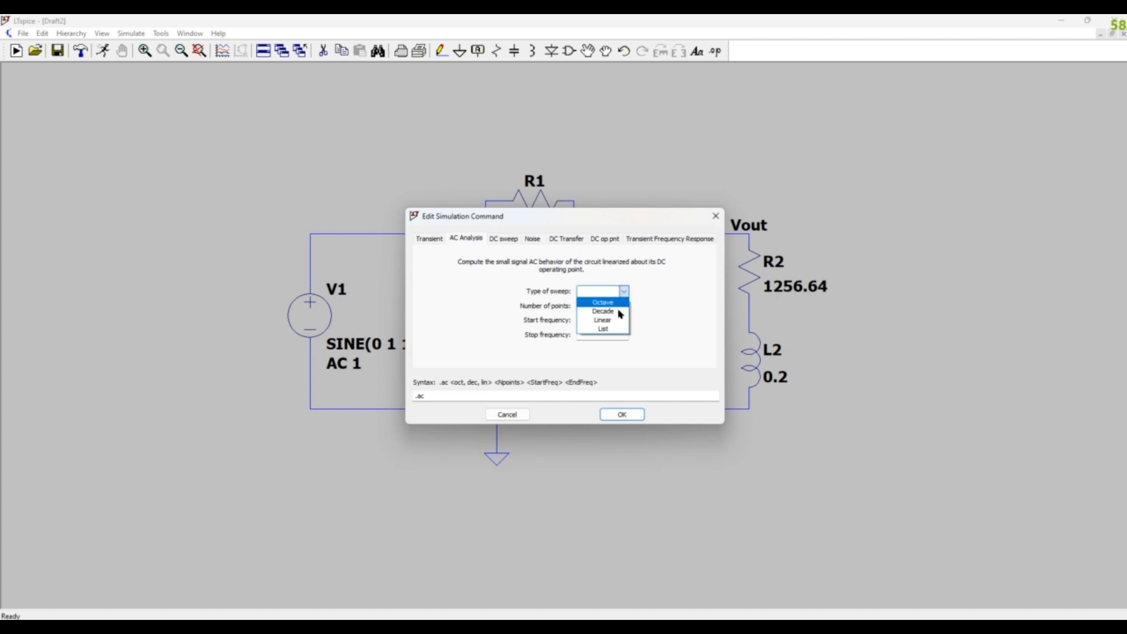
click(617, 314)
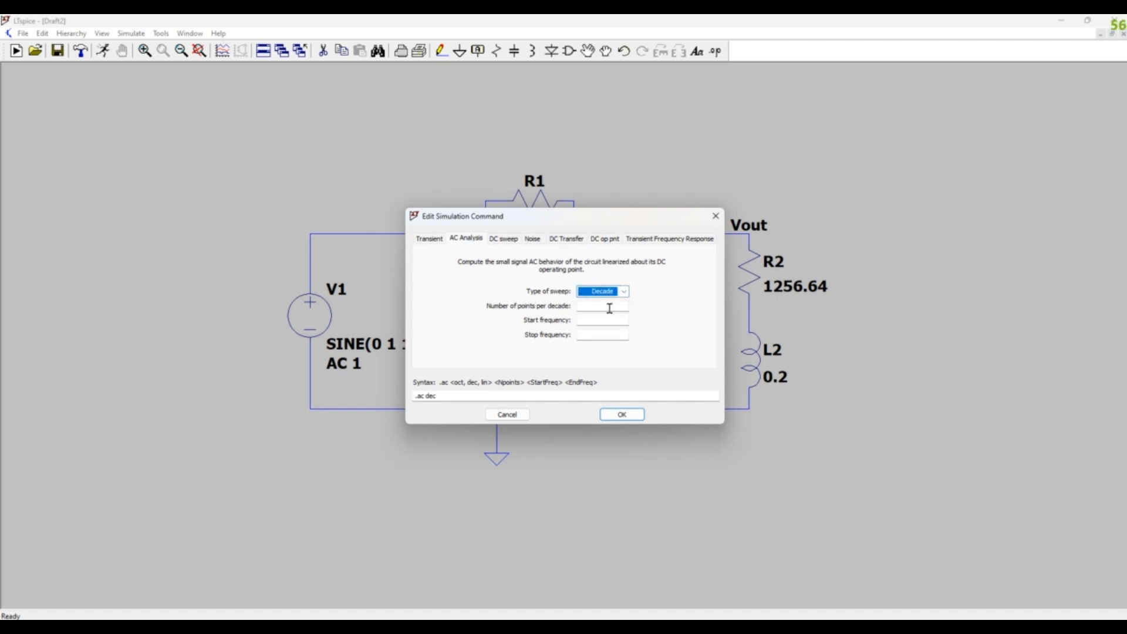
click(608, 307)
text(100)
click(601, 323)
click(606, 335)
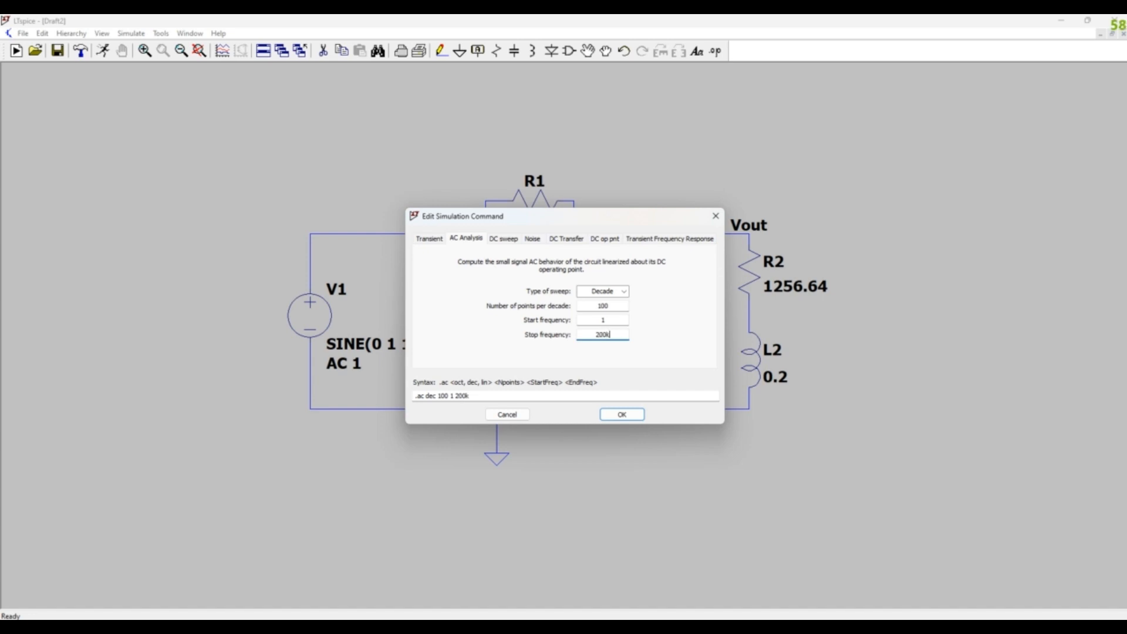
click(621, 416)
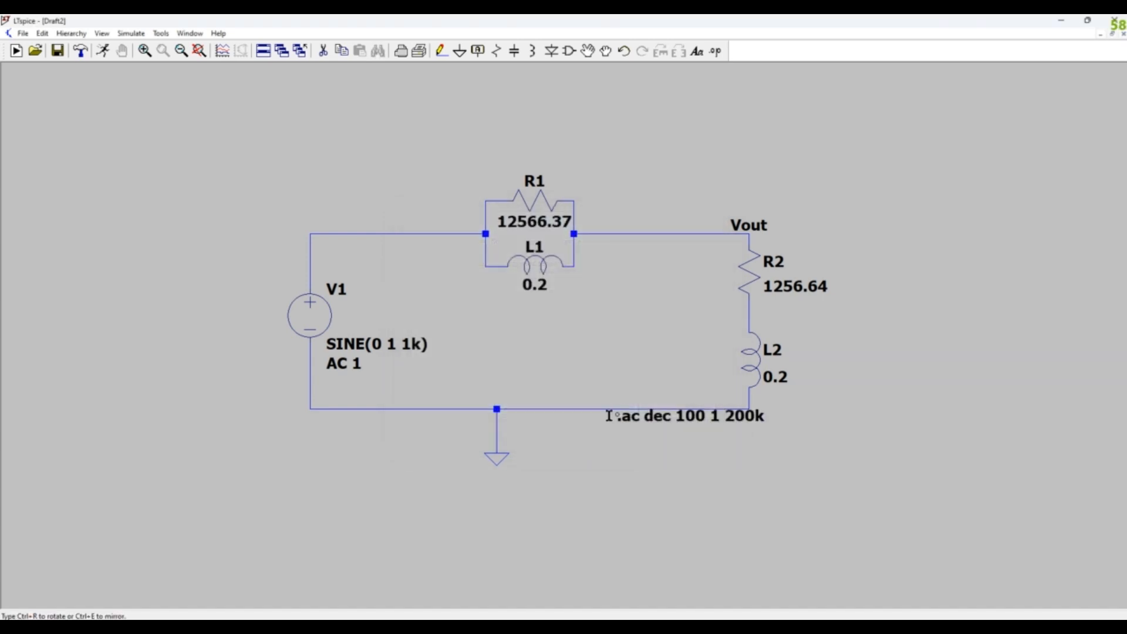
click(299, 443)
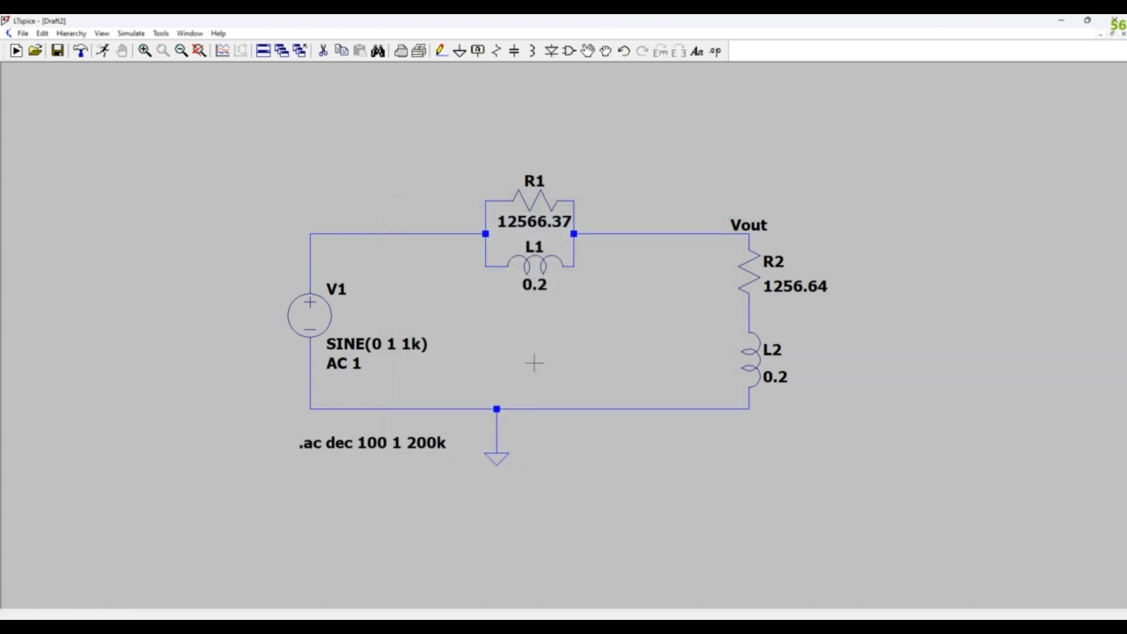
- Run the AC simulation and plot the voltage at the Vout node
drag(536, 359, 539, 352)
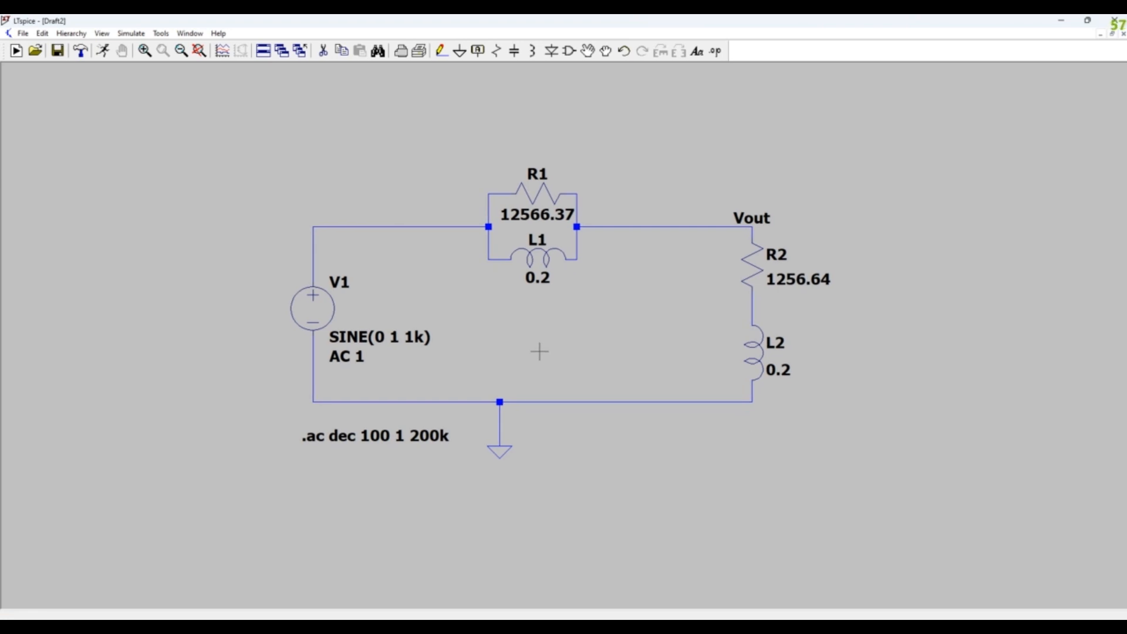
click(103, 51)
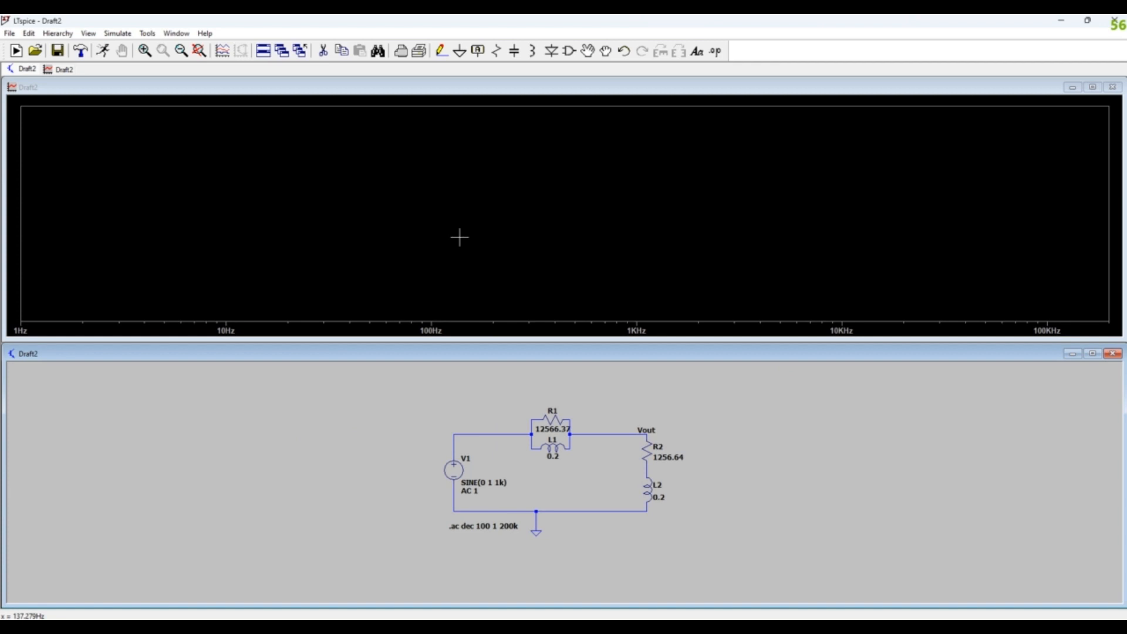
scroll(730, 470, up, 4)
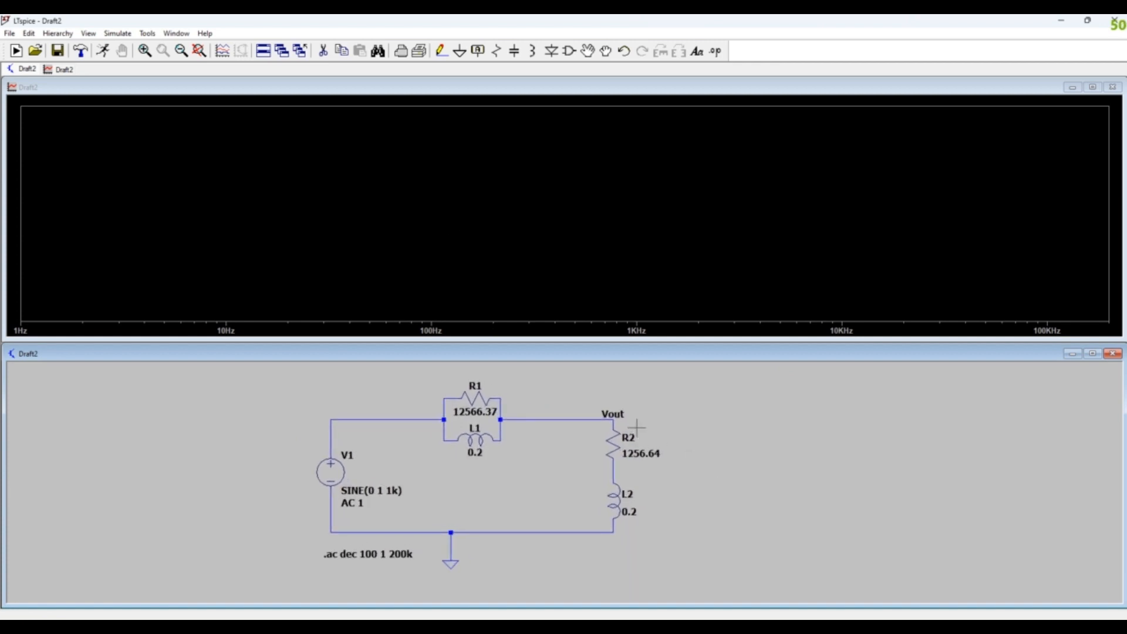
click(613, 417)
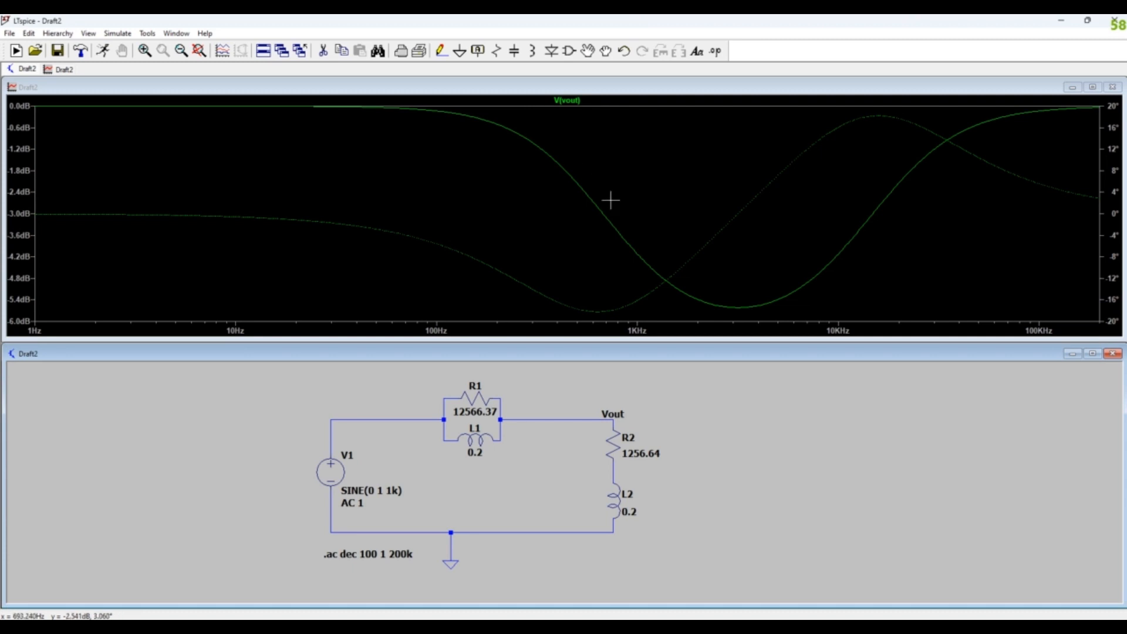
- Attach a cursor to the V(vout) trace and move it to the lower-frequency point at about -3 dB
click(578, 103)
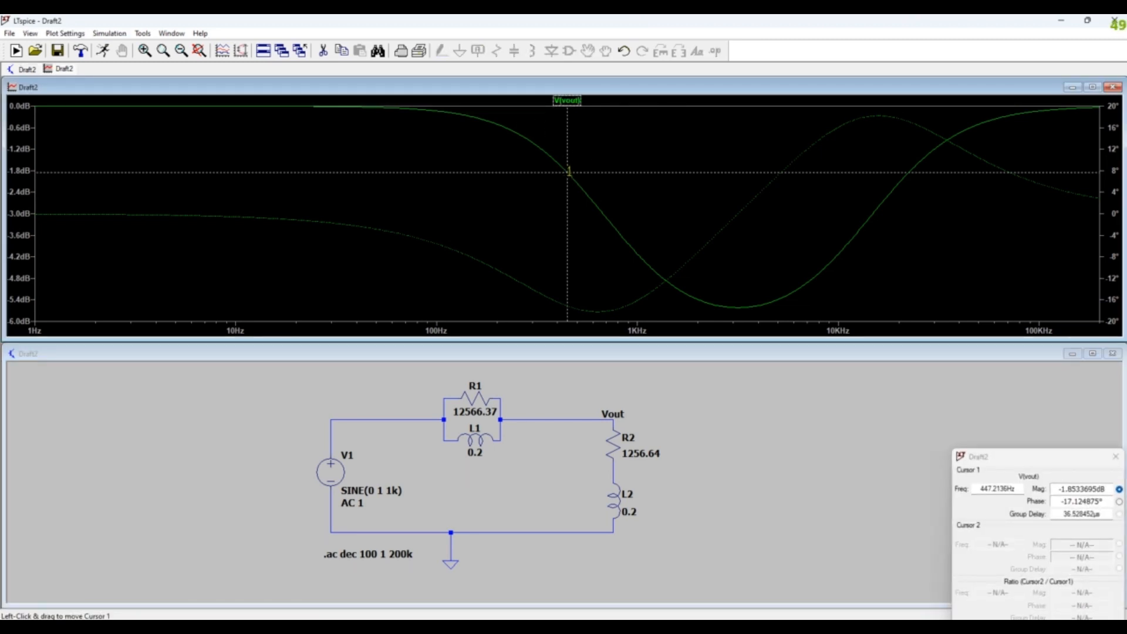
drag(568, 170, 603, 235)
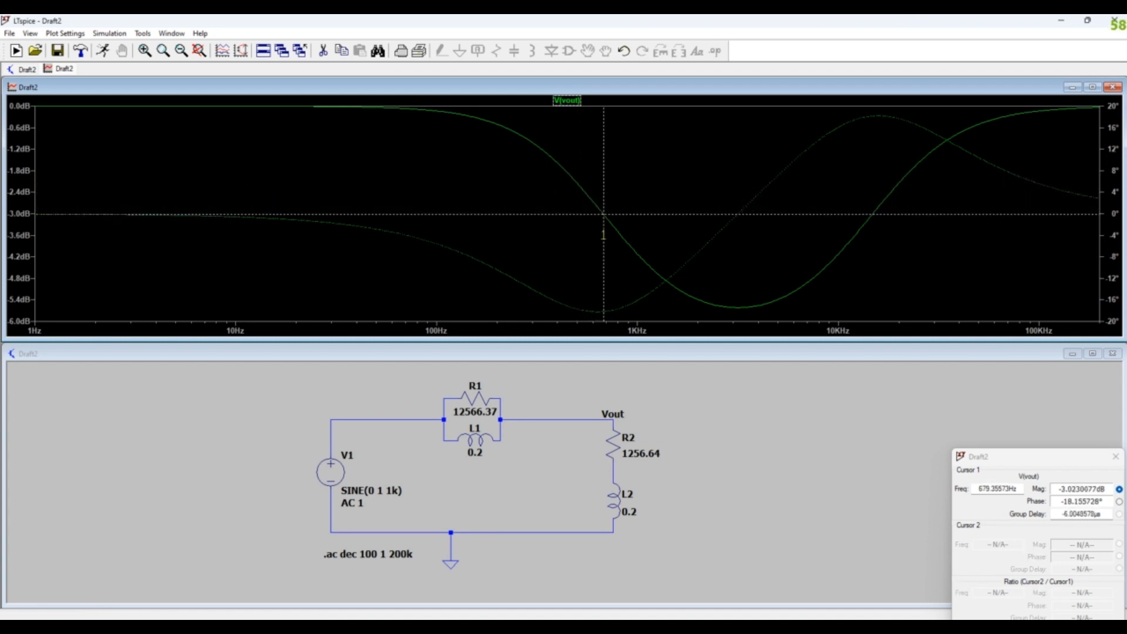
- Replace the cursor on the V(vout) trace with a fresh one and read the higher-frequency point at about -3 dB
drag(1009, 461, 619, 279)
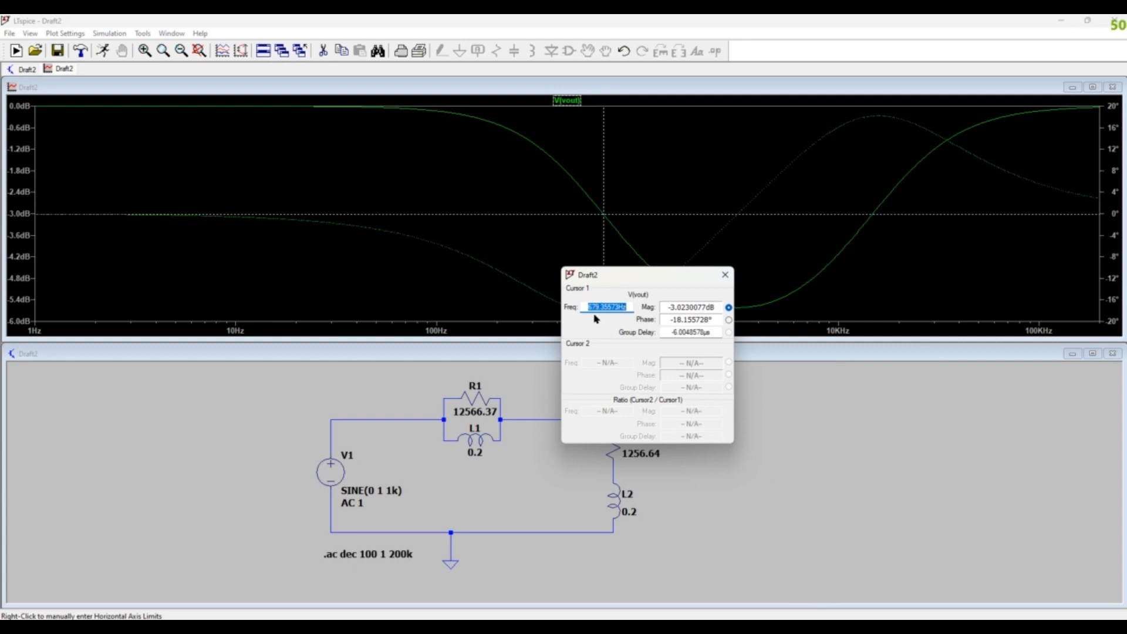
click(725, 275)
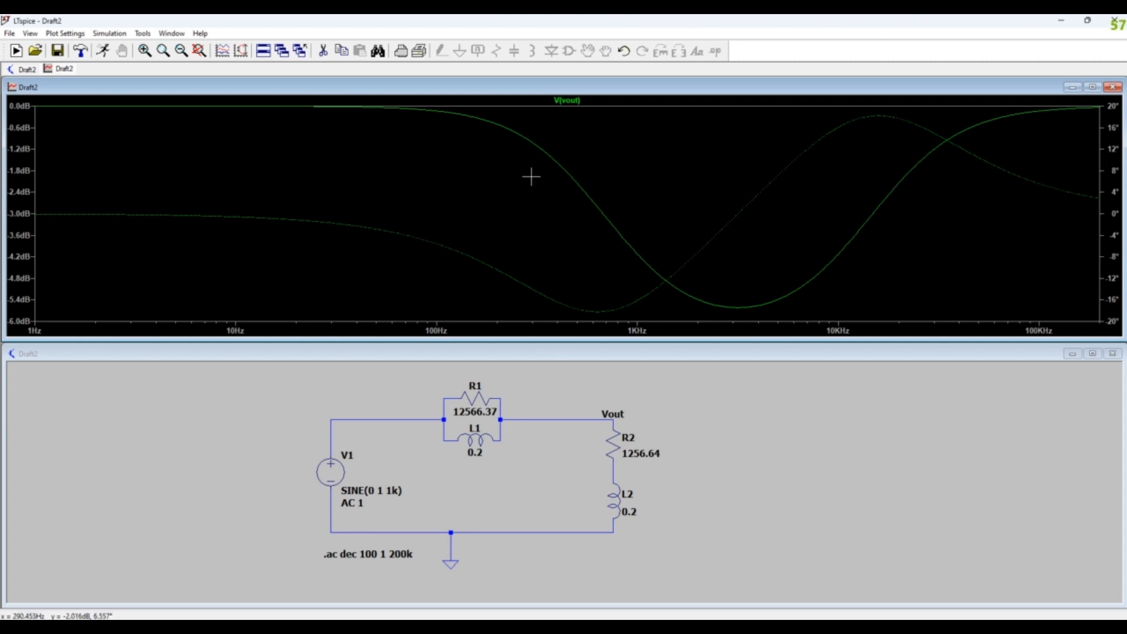
click(564, 100)
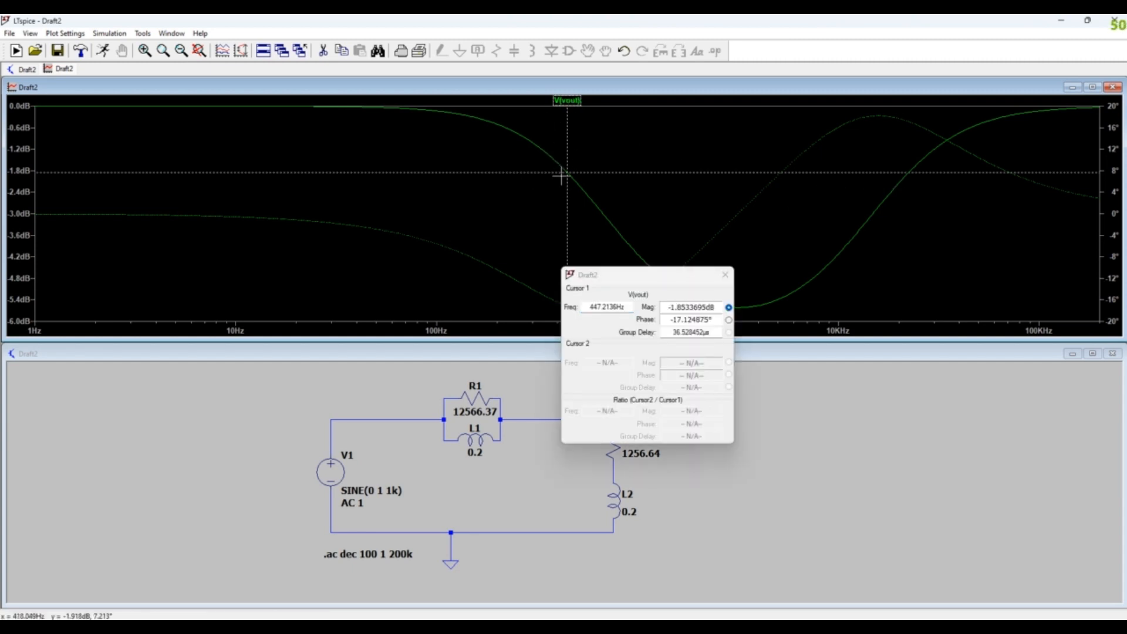
drag(569, 173, 871, 185)
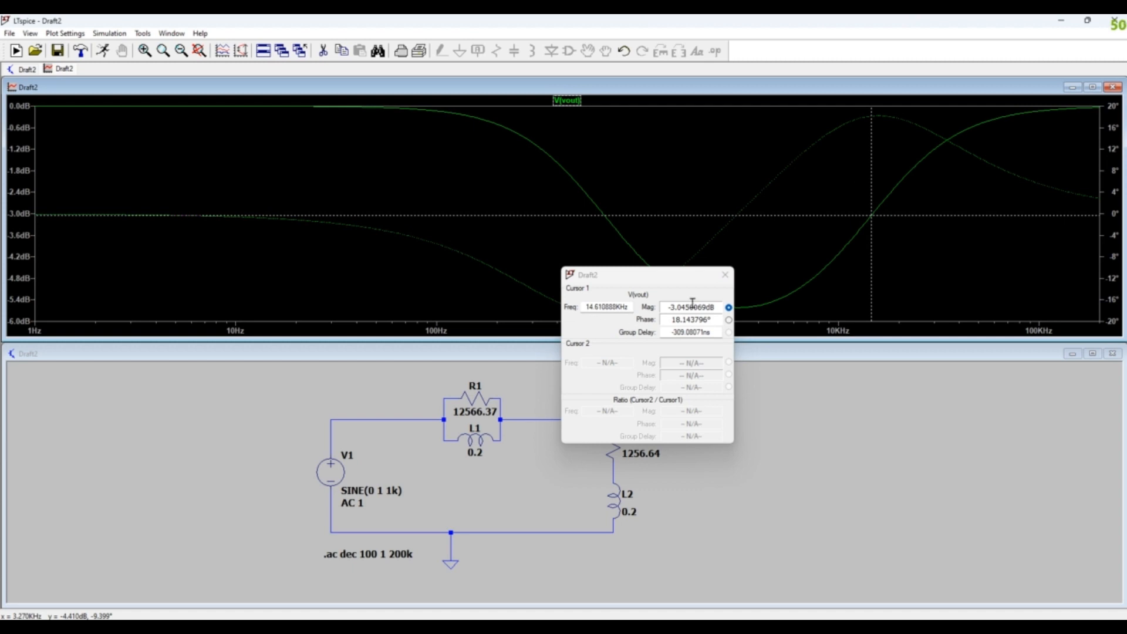
click(725, 275)
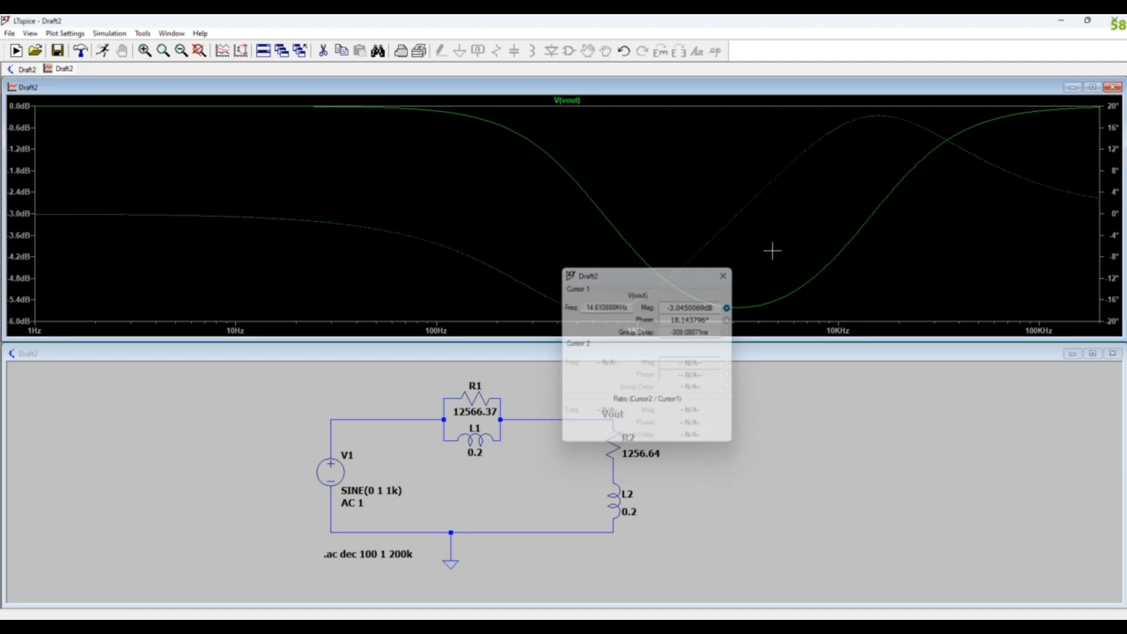
- Place a cursor on the V(vout) trace at the bottom of the magnitude dip, read its frequency and attenuation, and dismiss the cursor
click(567, 100)
drag(571, 178, 637, 186)
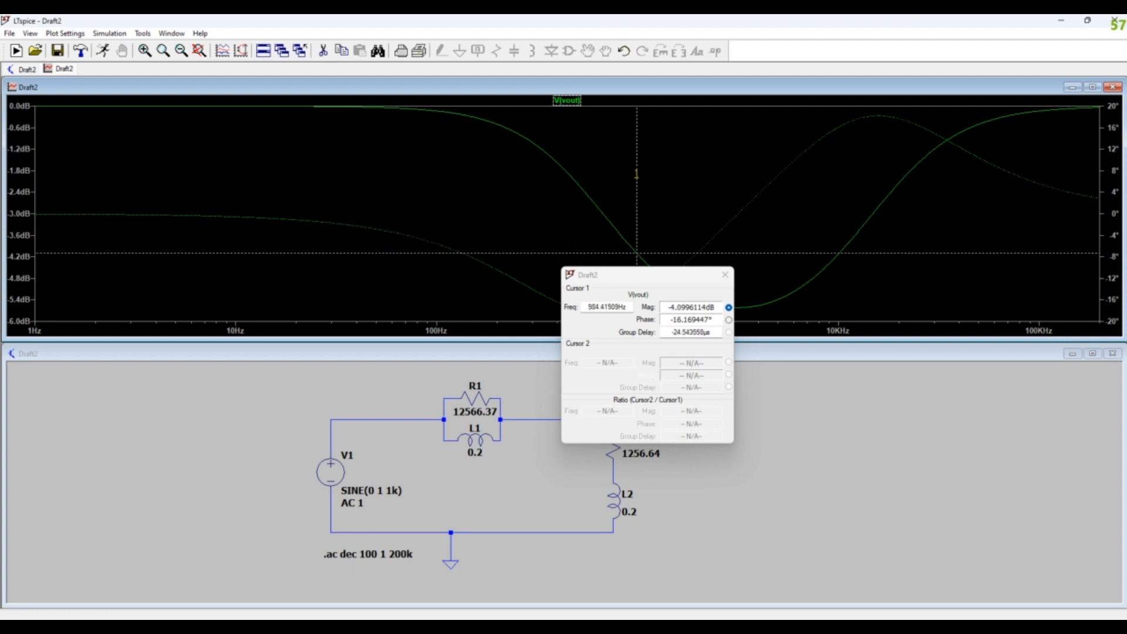
drag(644, 274, 684, 394)
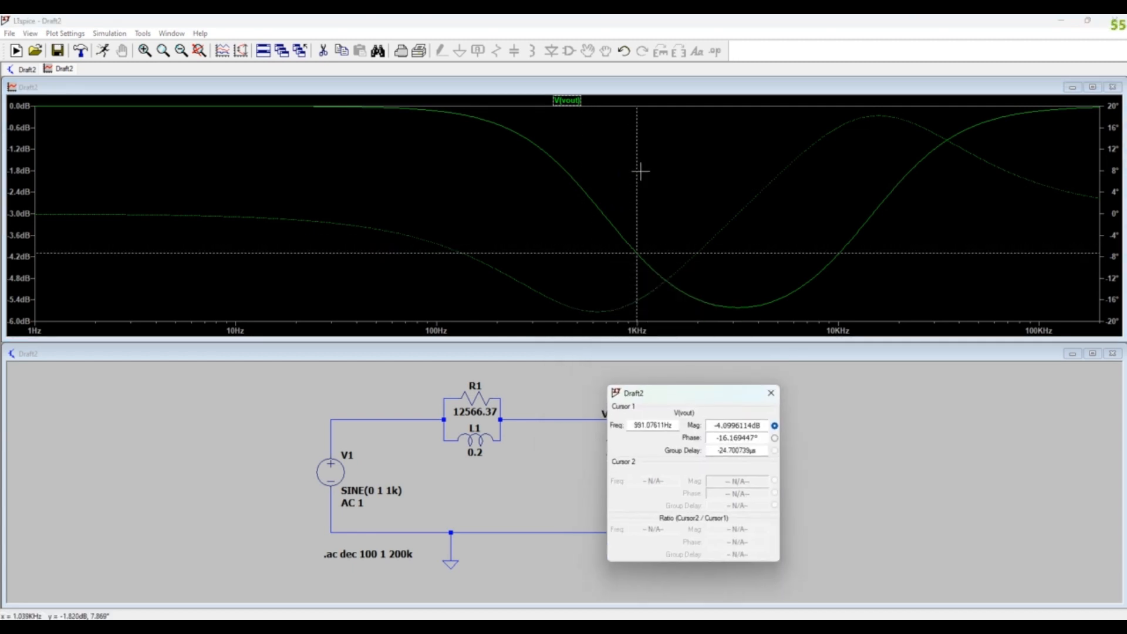
drag(638, 171, 738, 178)
drag(675, 393, 639, 307)
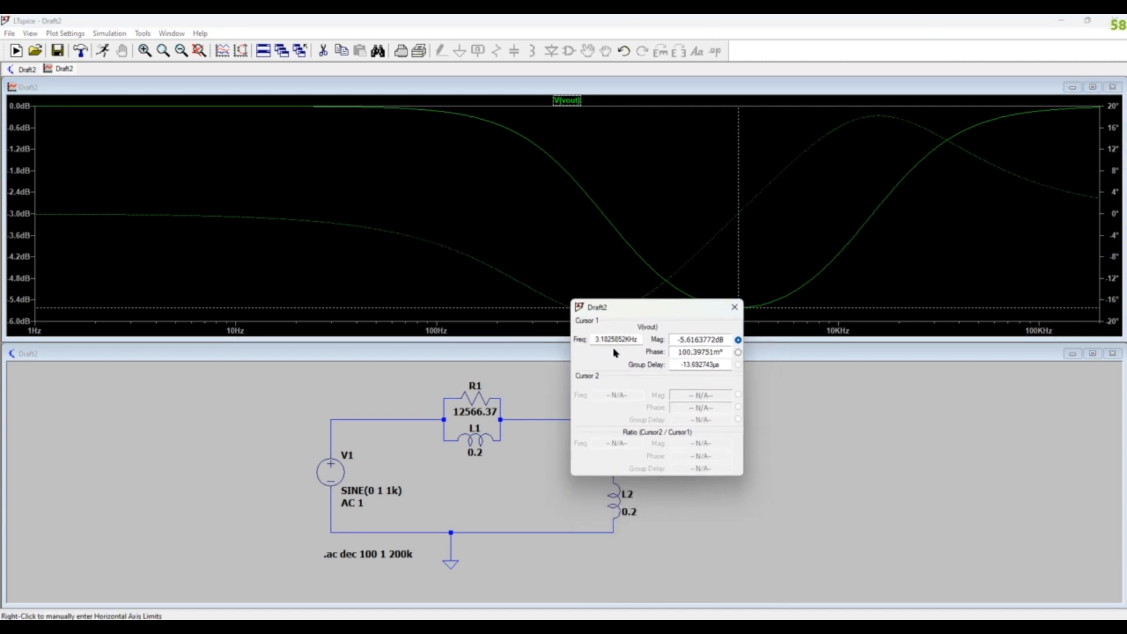
click(734, 307)
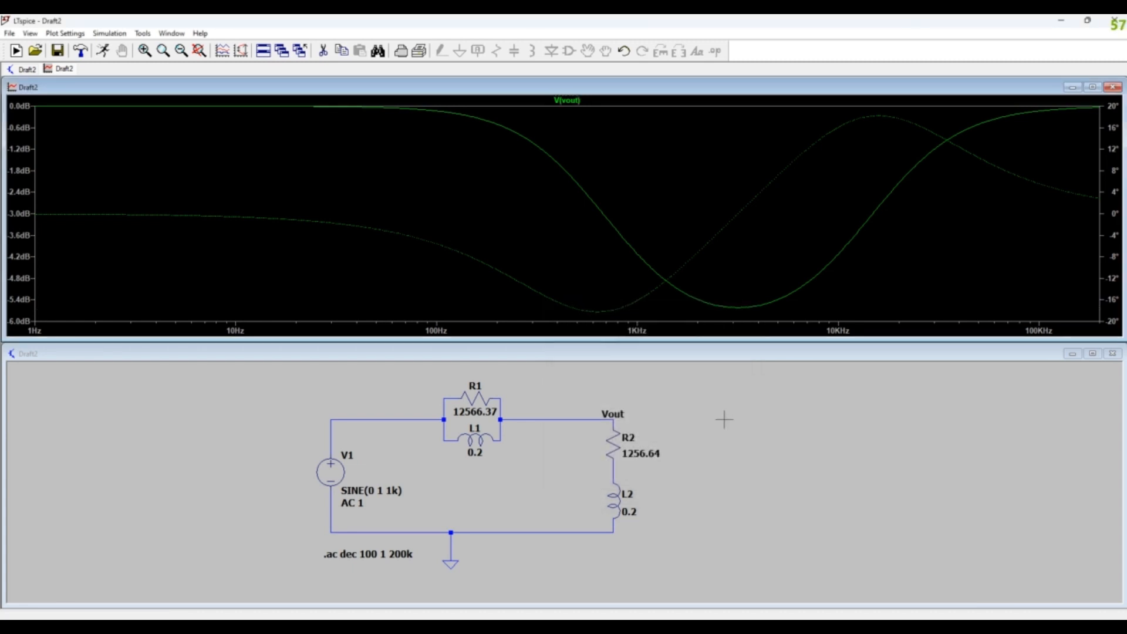